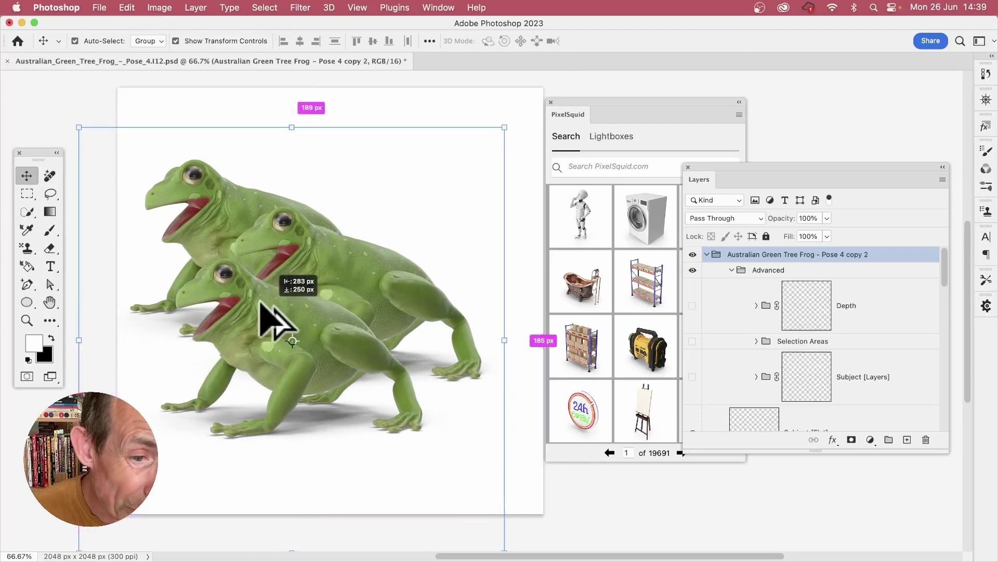
# - Add a fourth frog copy, then undo back to a blank canvas with only the Background layer
pyautogui.moveTo(461, 278); pyautogui.dragTo(495, 279)
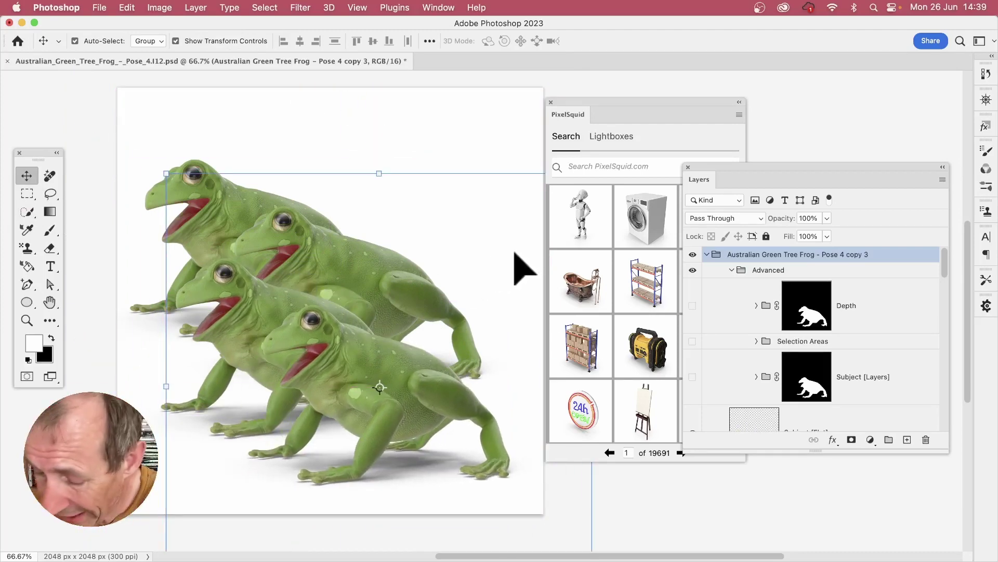
pyautogui.press('super+z')
pyautogui.press('super+z')
pyautogui.press('super+z')
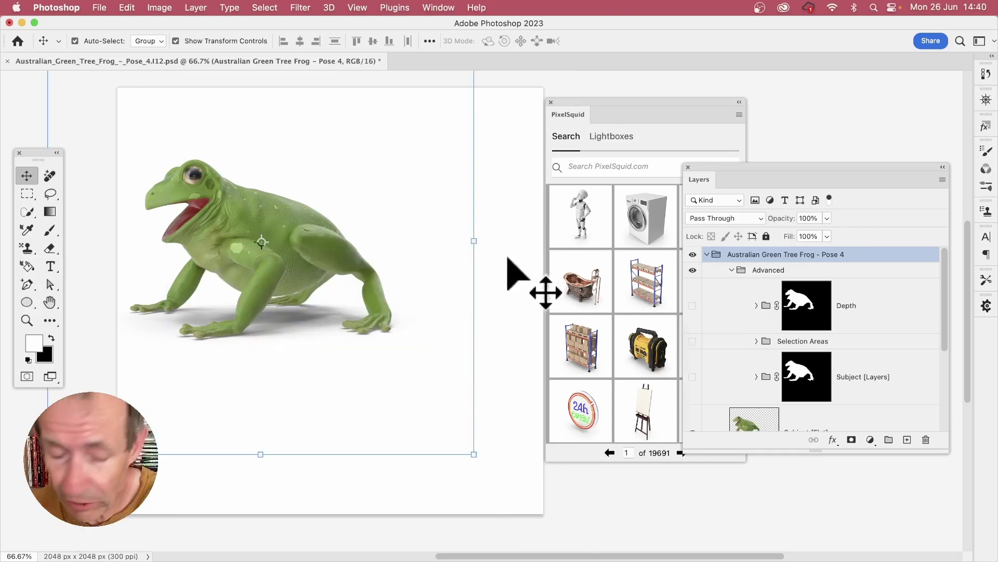
pyautogui.press('super+z')
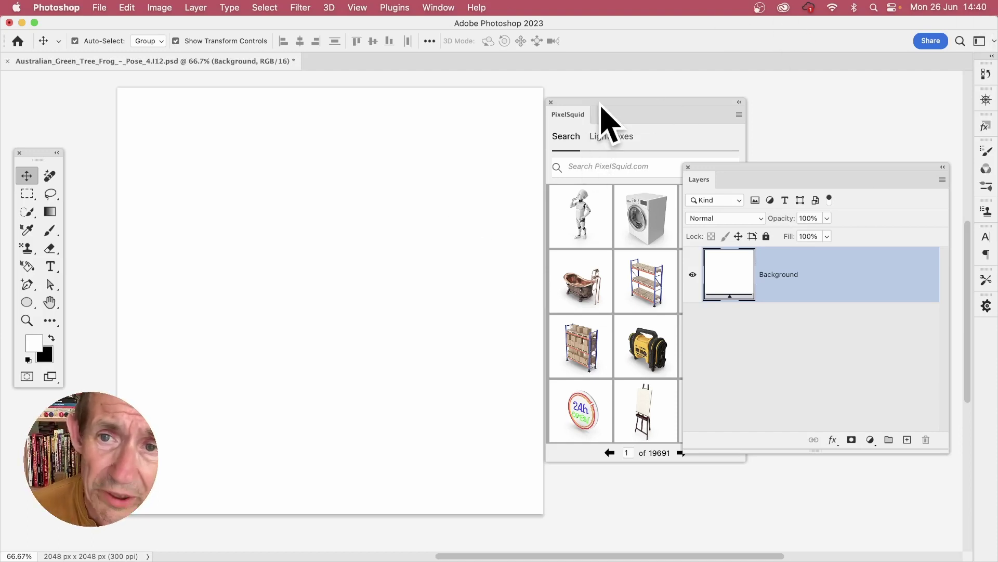
# - Dock the PixelSquid panel over the Layers panel and dismiss the Plugins menu unused
pyautogui.moveTo(600, 104); pyautogui.dragTo(558, 86)
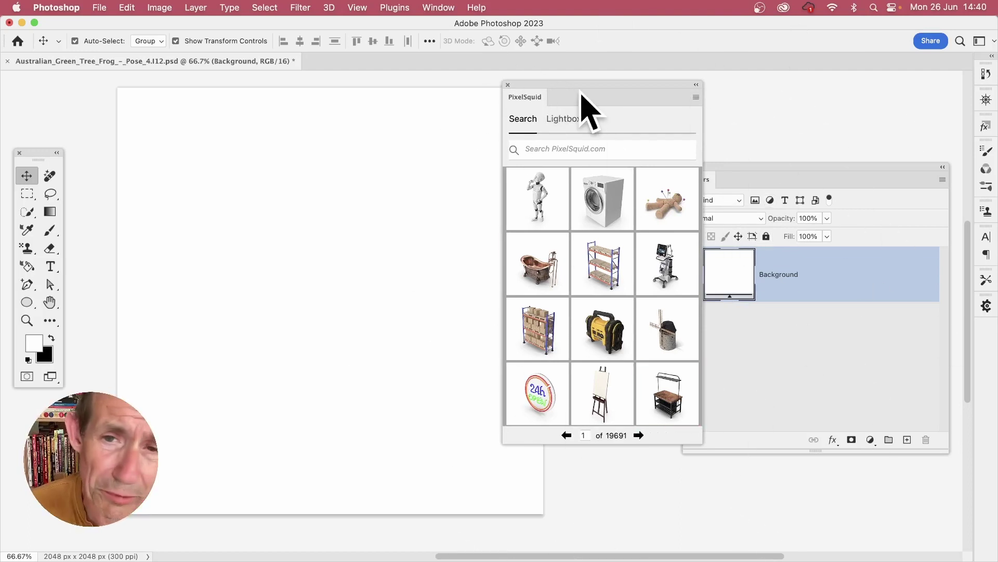
pyautogui.click(405, 6)
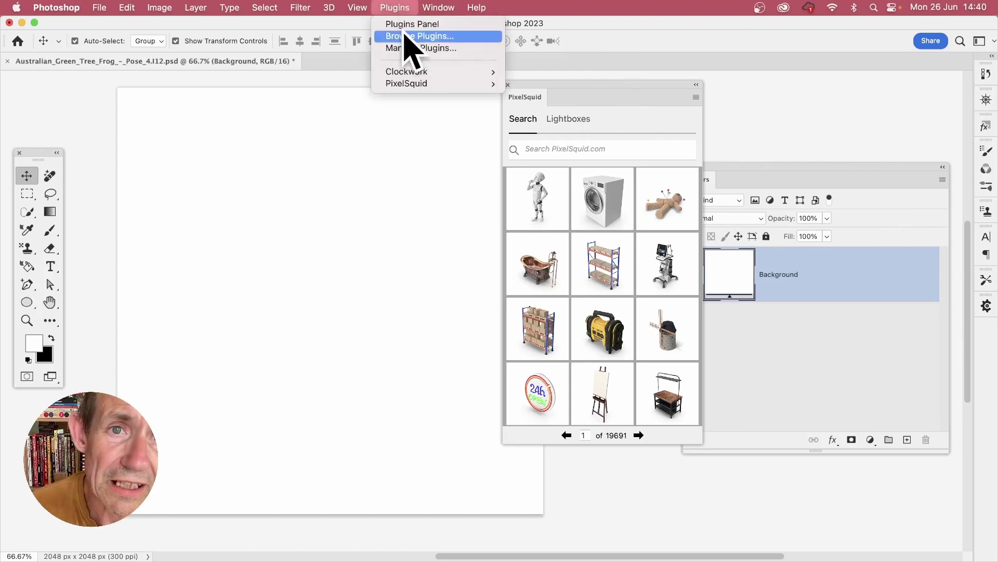
pyautogui.moveTo(448, 84)
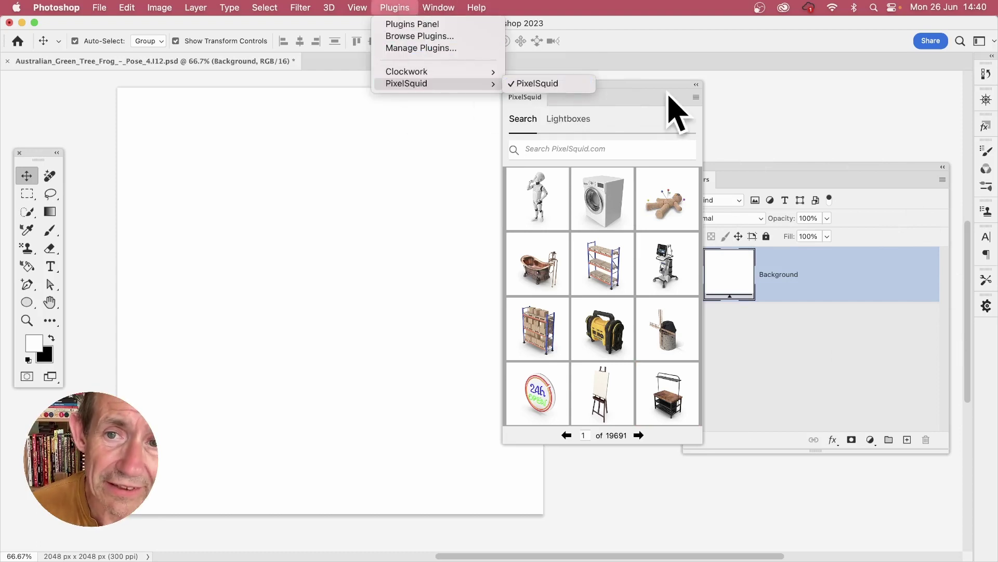
pyautogui.press('Escape')
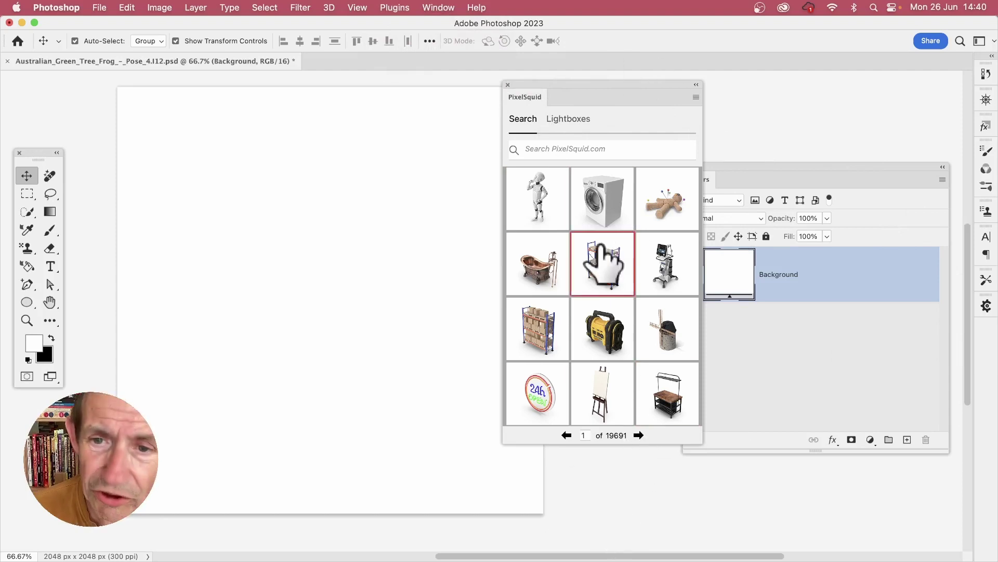
pyautogui.scroll(-3, 603, 260)
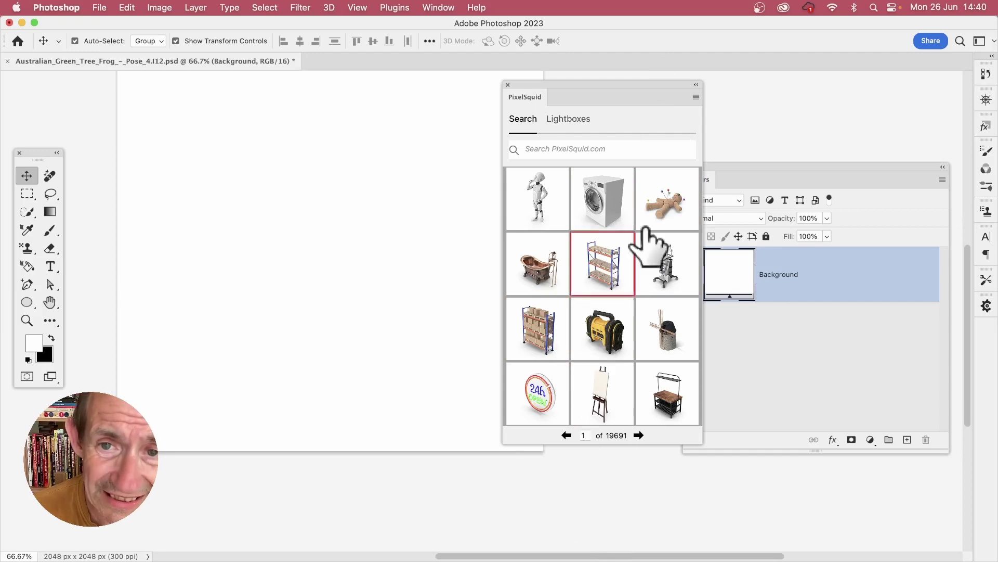
# - Show the Photoshop Lightbox in PixelSquid, place the frog, then undo the placement
pyautogui.click(585, 121)
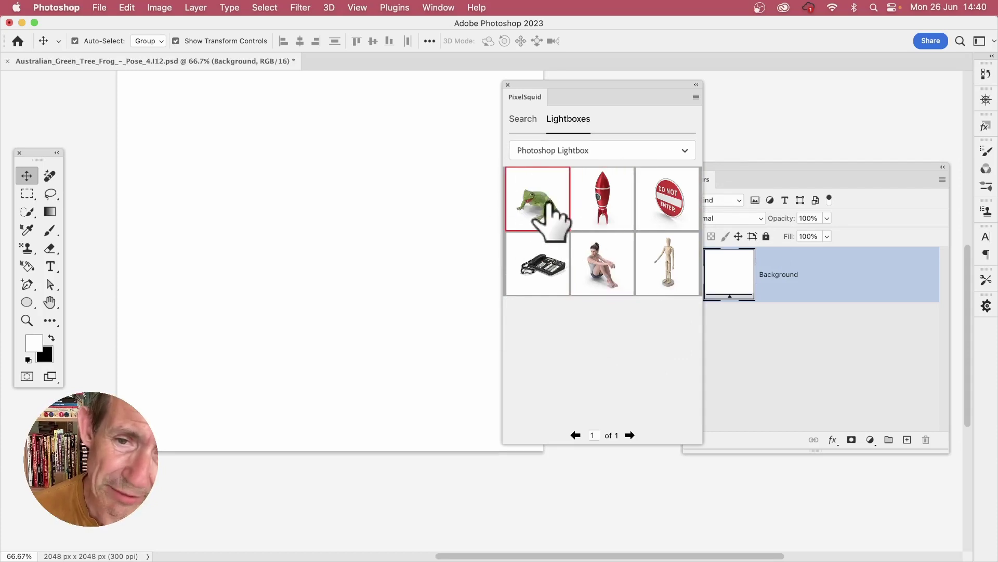
pyautogui.click(543, 218)
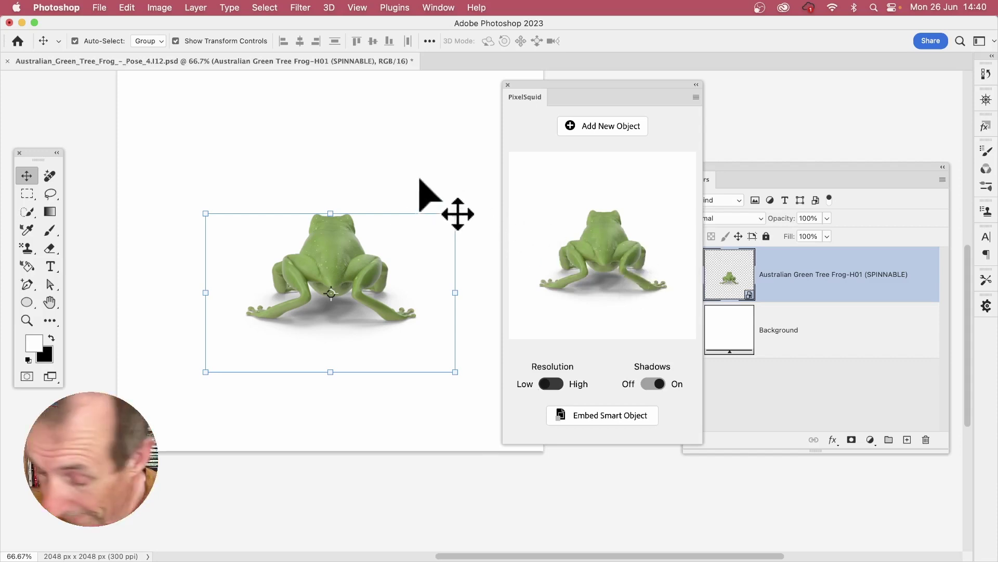
pyautogui.press('BackSpace')
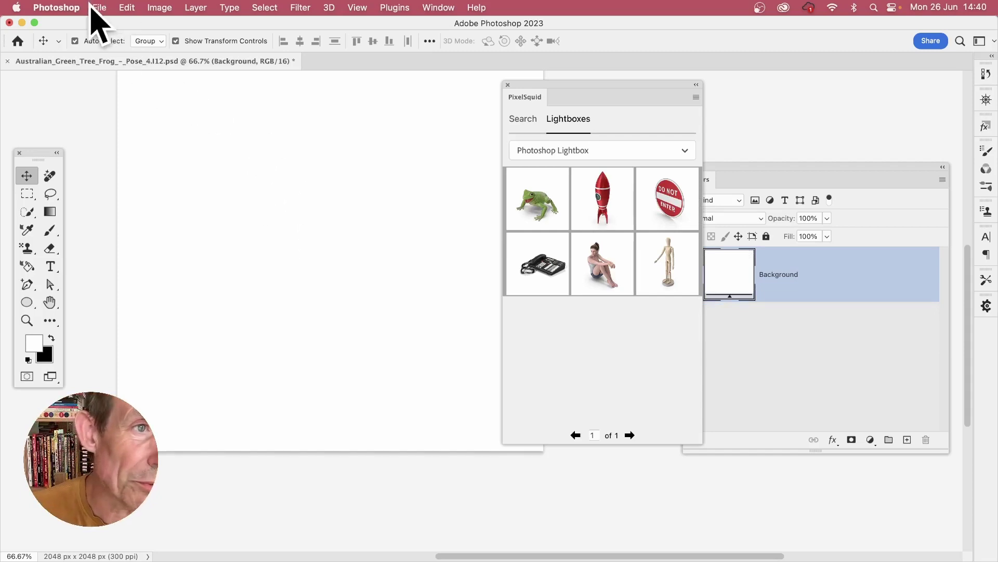
# - Open the recently used frog PSD from File > Open Recent
pyautogui.click(98, 9)
pyautogui.moveTo(125, 72)
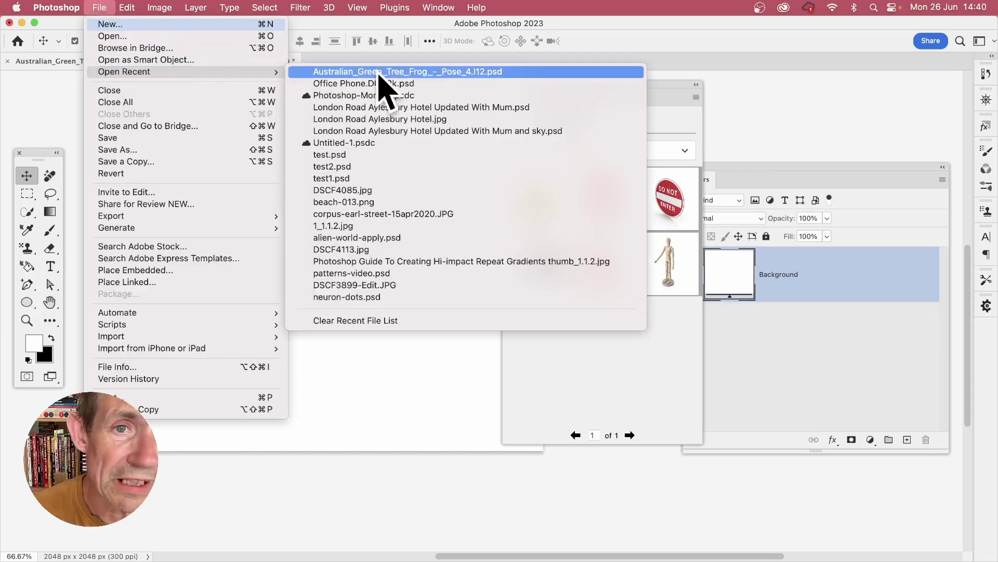
pyautogui.click(466, 73)
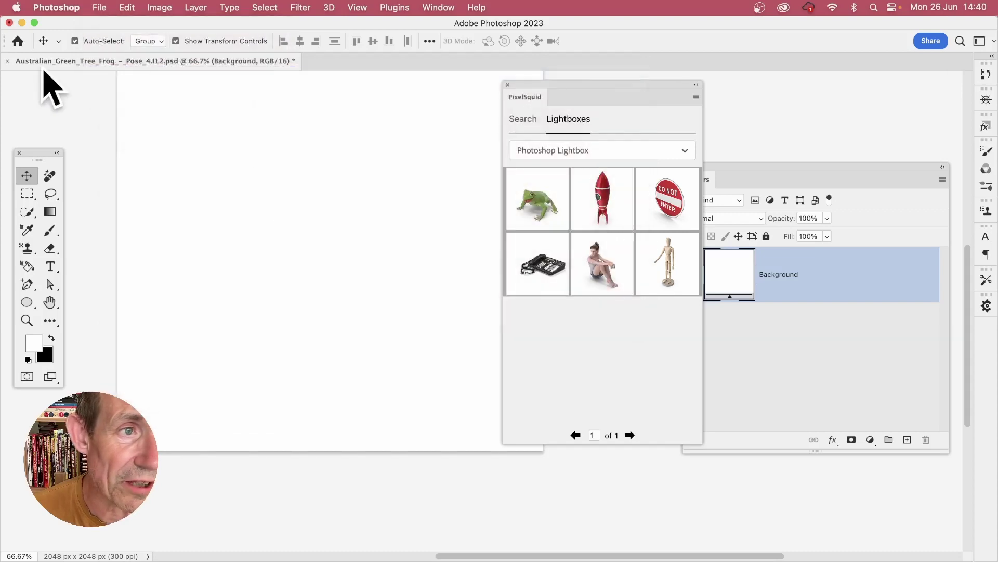
# - Revert the frog document to its saved version and select the mannequin in the lightbox
pyautogui.click(104, 9)
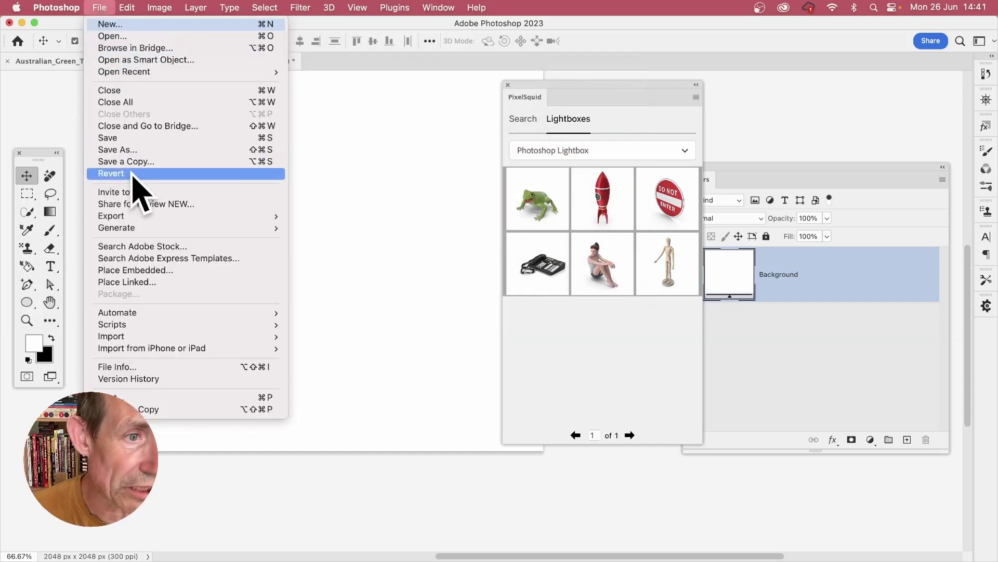
pyautogui.click(133, 175)
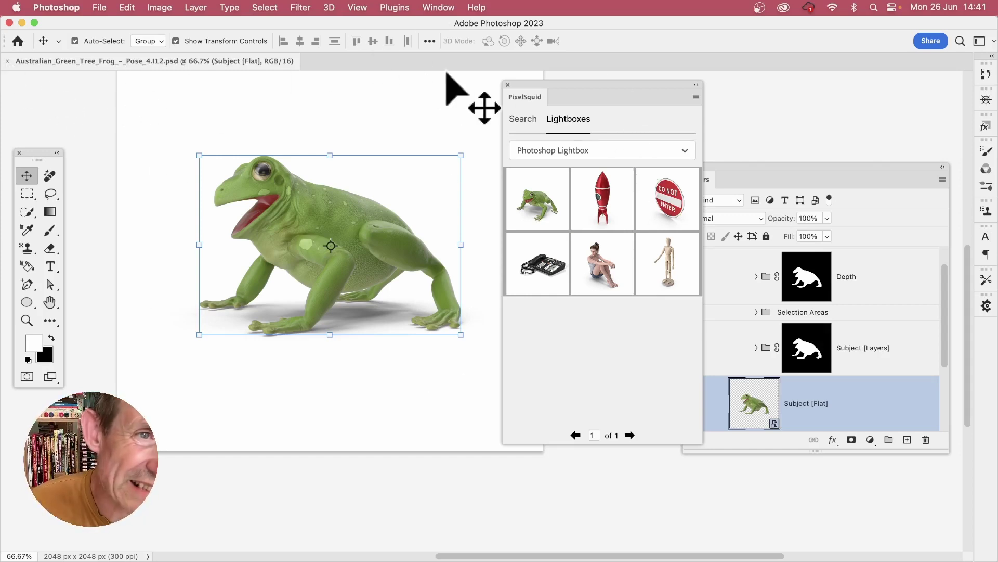
pyautogui.click(632, 273)
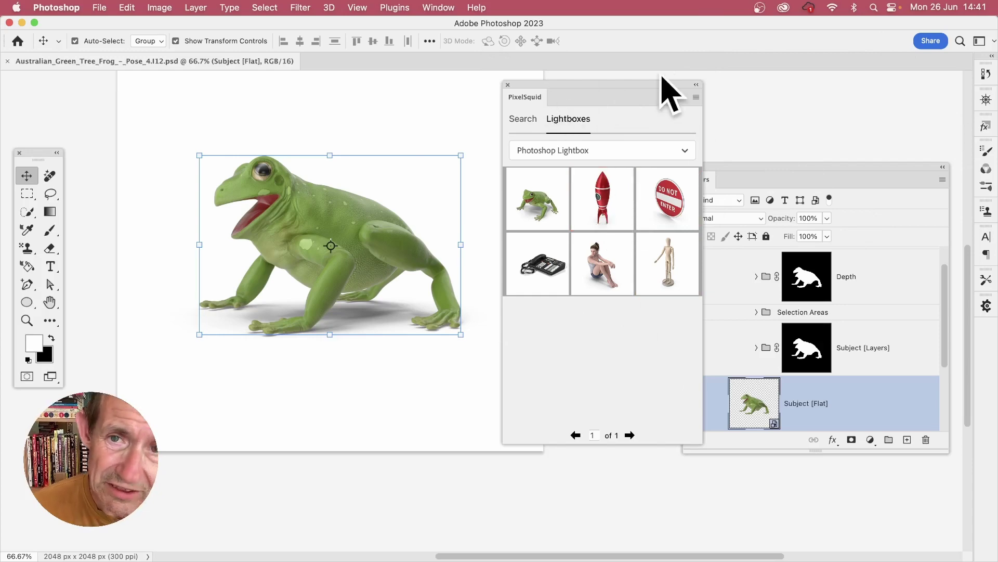
pyautogui.press('super+Tab')
pyautogui.press('super+Tab')
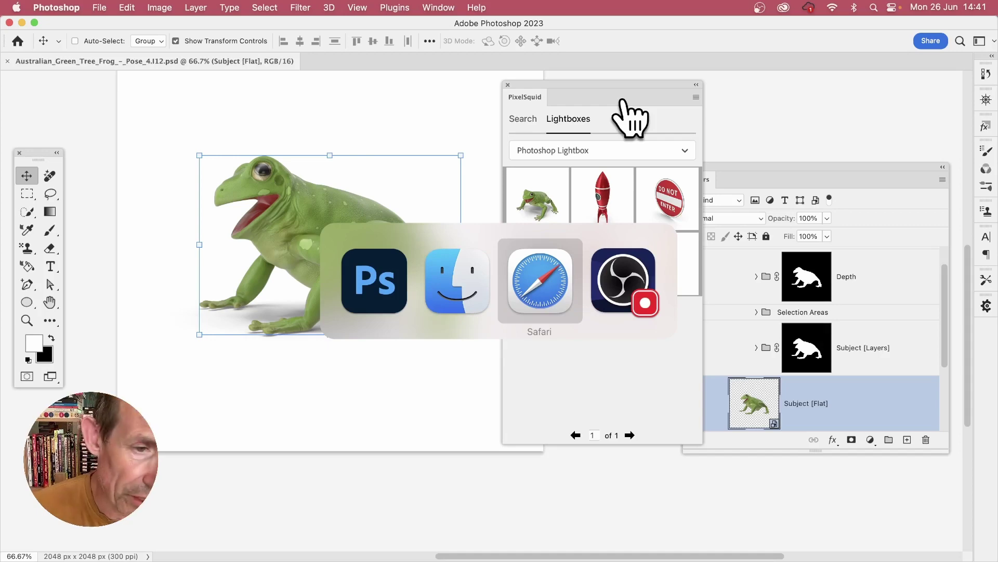
# - Switch to Safari's PixelSquid frog page and spin the 3D frog to face right
pyautogui.press('super+Tab')
pyautogui.press('super+Tab')
pyautogui.press('super+Tab')
pyautogui.press('super+Tab')
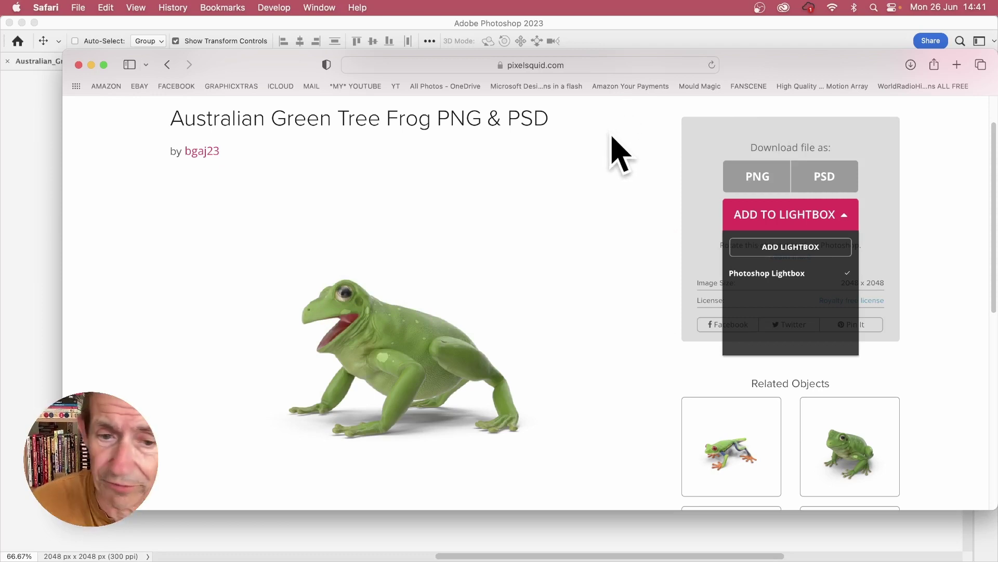
pyautogui.moveTo(372, 339); pyautogui.dragTo(356, 288)
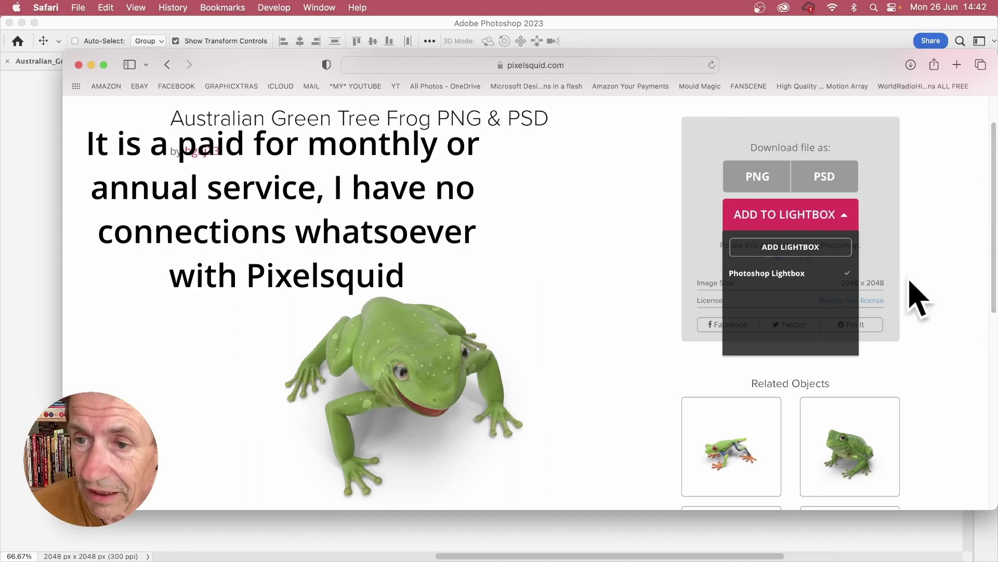
pyautogui.moveTo(780, 189)
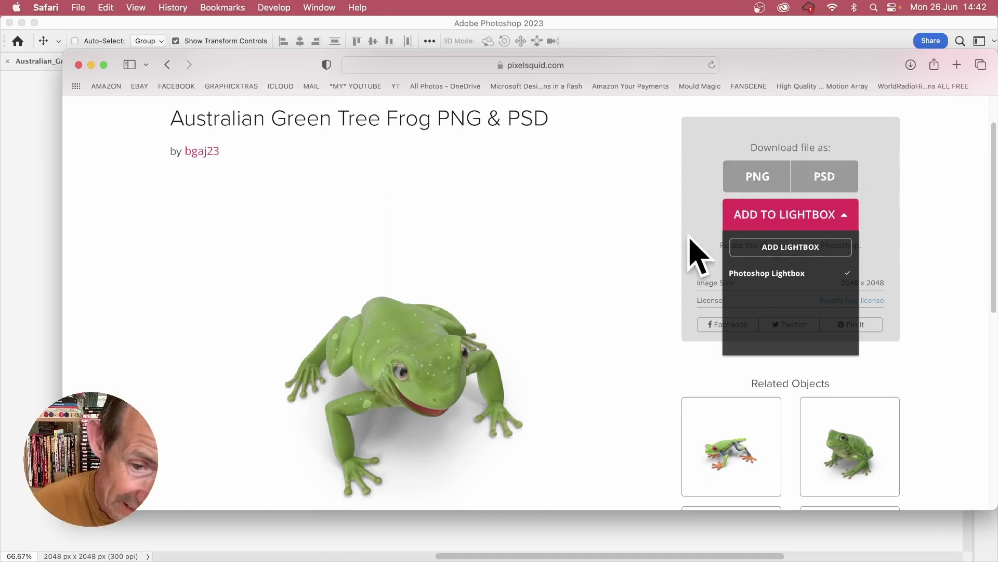
# - Rotate the 3D frog preview through back, top-down and front views
pyautogui.moveTo(457, 375); pyautogui.dragTo(368, 339)
pyautogui.moveTo(459, 337); pyautogui.dragTo(579, 312)
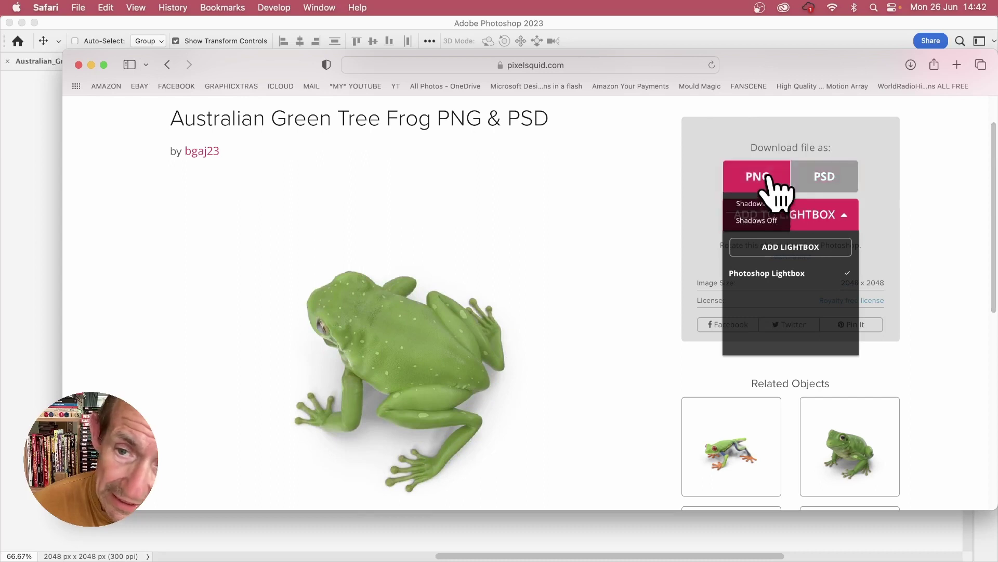
pyautogui.moveTo(370, 324); pyautogui.dragTo(447, 304)
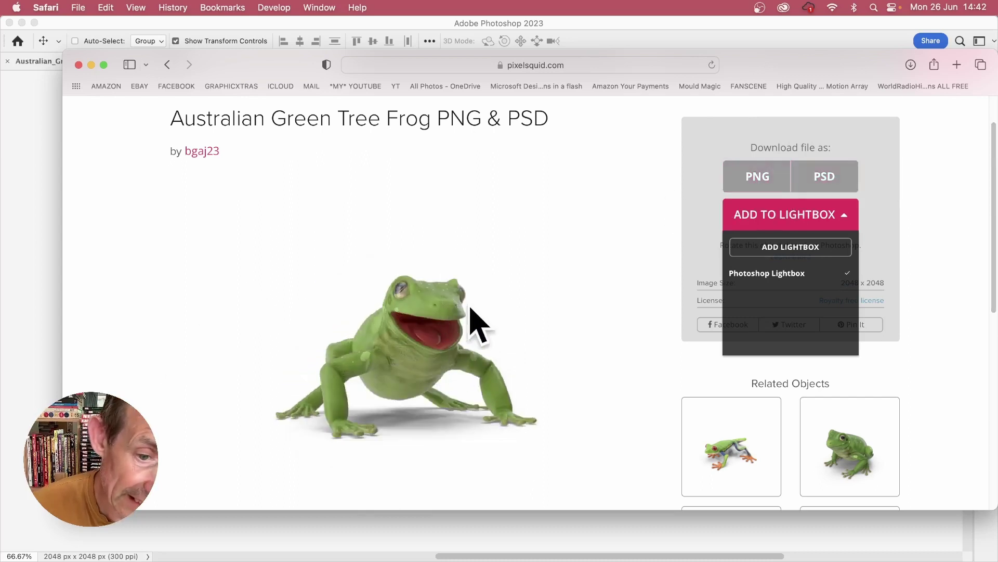
pyautogui.moveTo(417, 380); pyautogui.dragTo(444, 357)
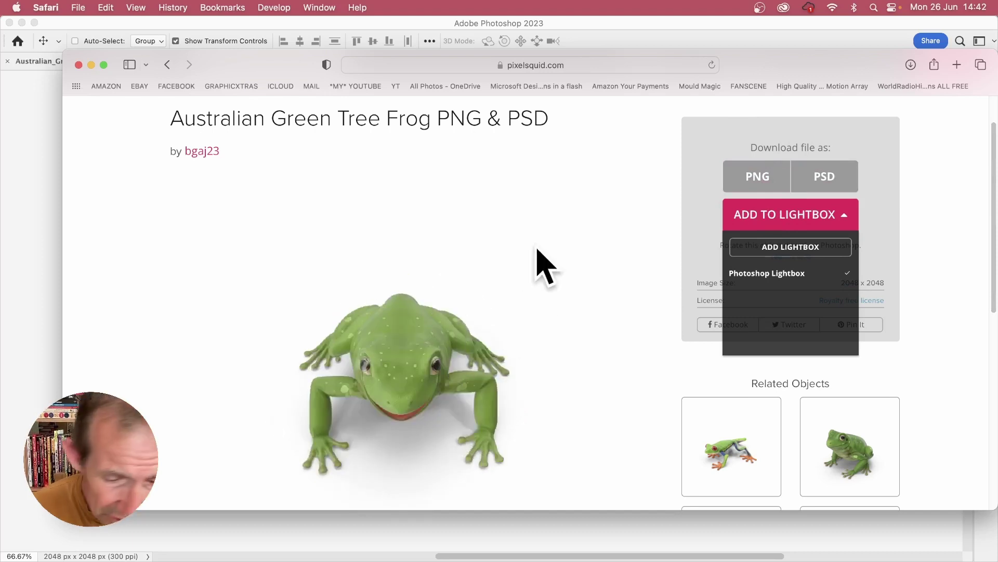
pyautogui.moveTo(357, 363); pyautogui.dragTo(478, 389)
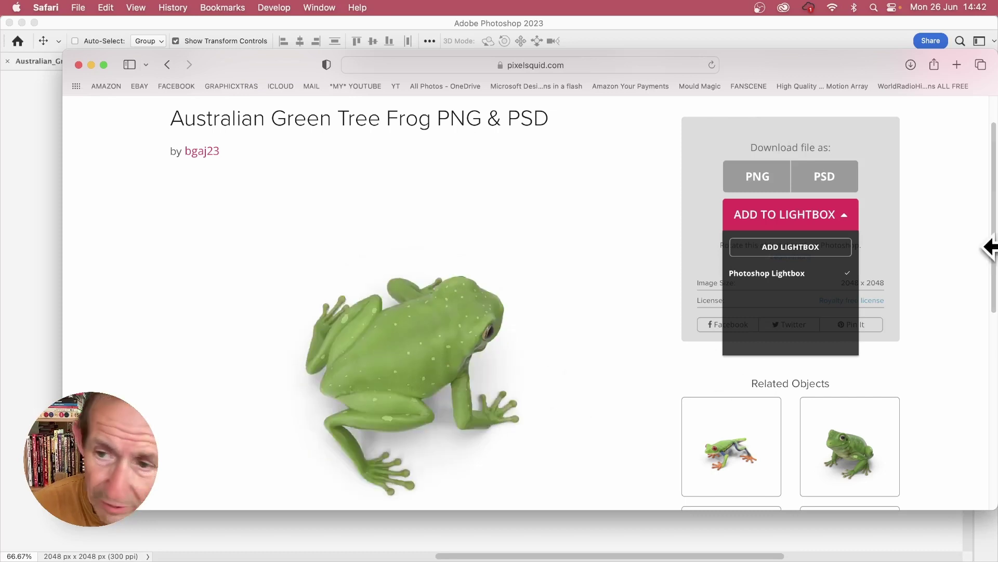
pyautogui.moveTo(770, 179)
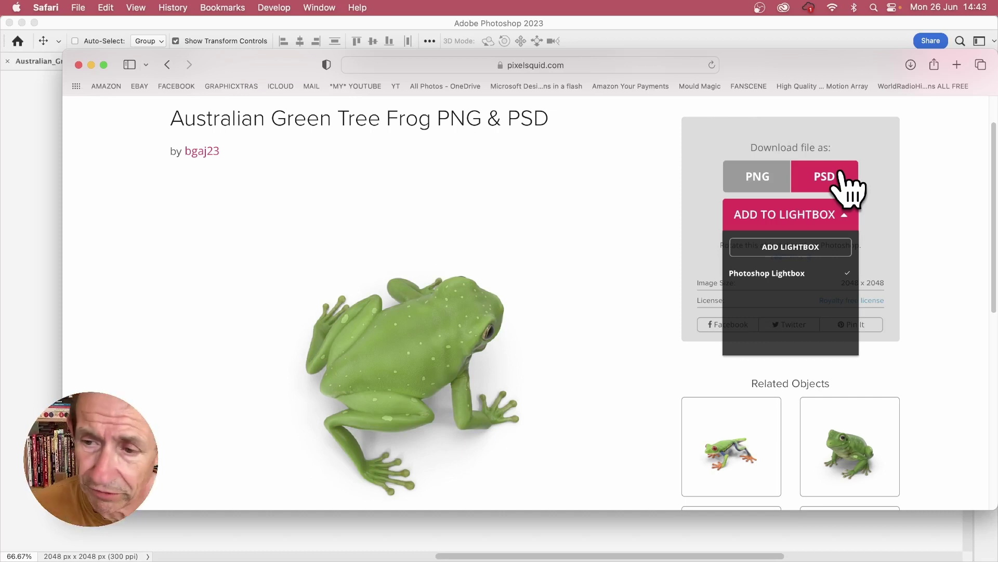
# - Return to Photoshop and move the Layers panel beside the frog
pyautogui.press('super+Tab')
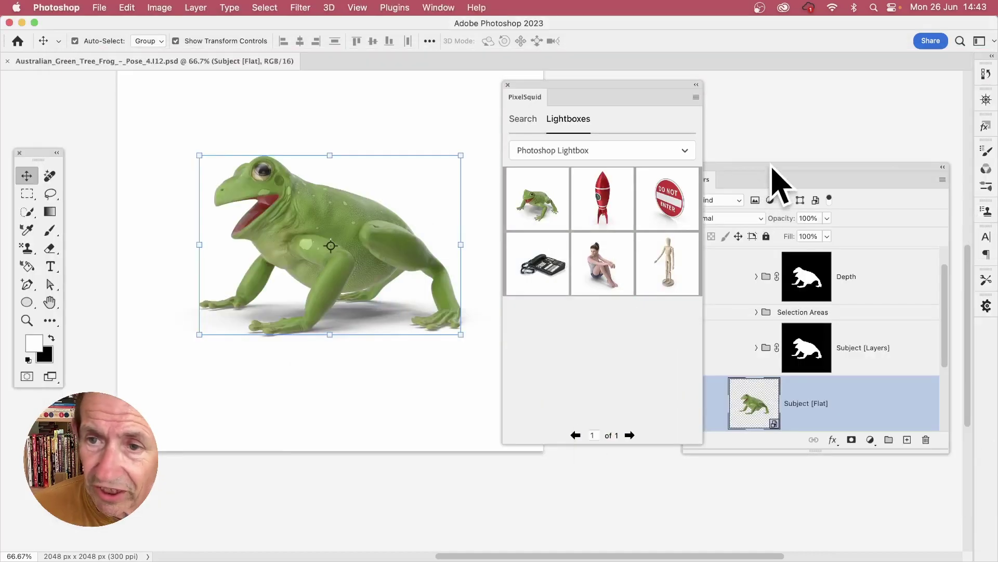
pyautogui.moveTo(772, 166); pyautogui.dragTo(479, 99)
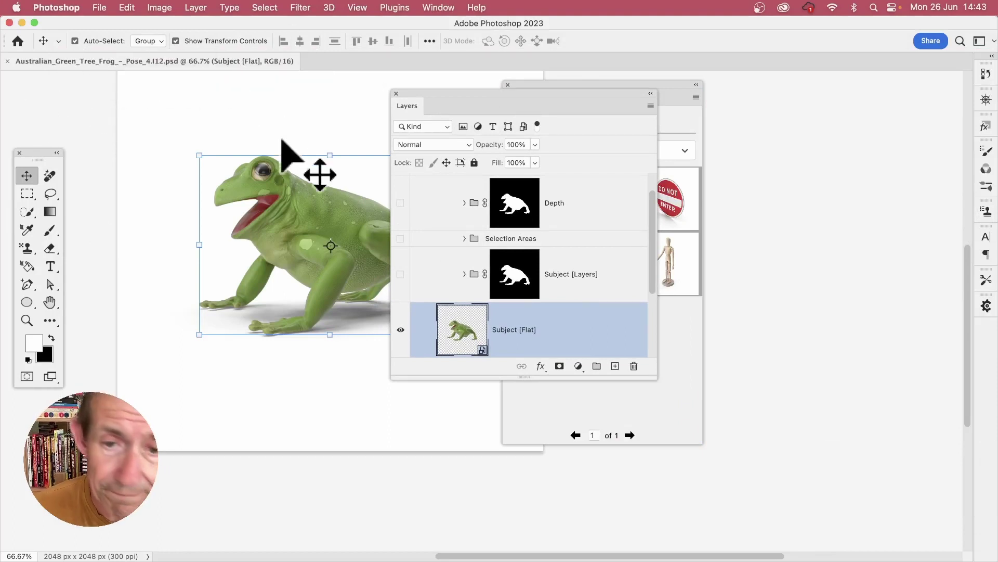
pyautogui.scroll(2, 456, 185)
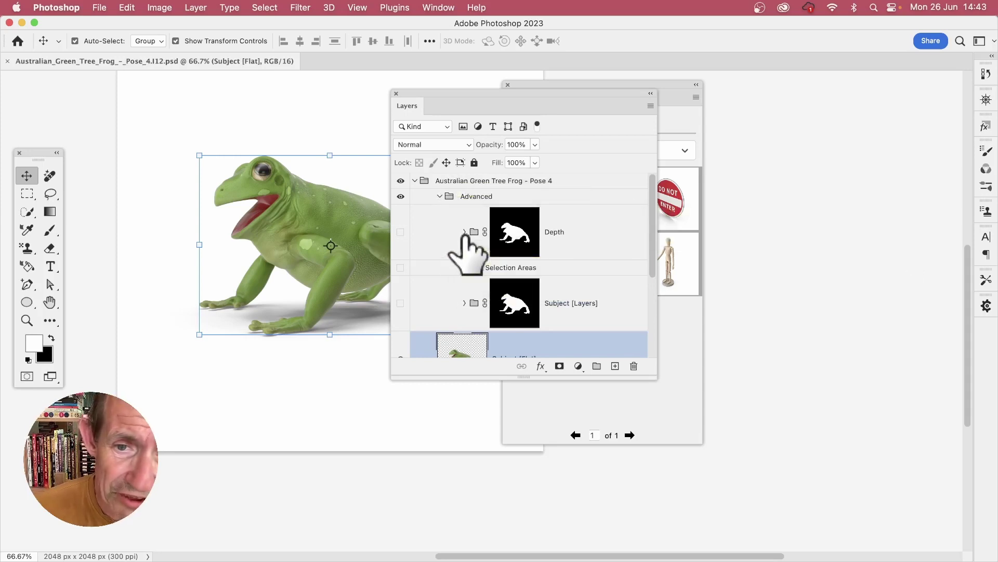
# - Expand the Depth and Selection Areas groups and scroll through their layers
pyautogui.click(464, 231)
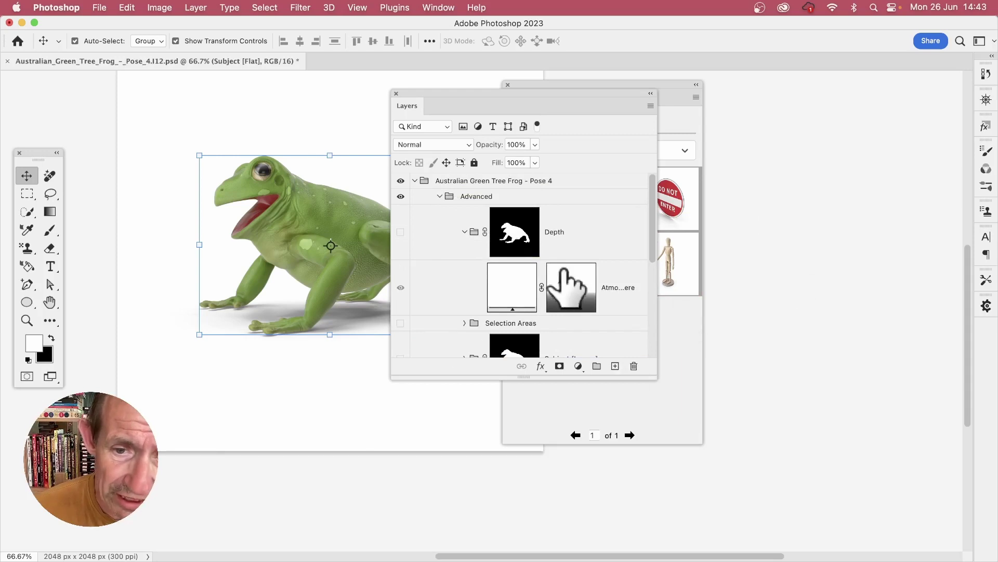
pyautogui.scroll(-2, 624, 267)
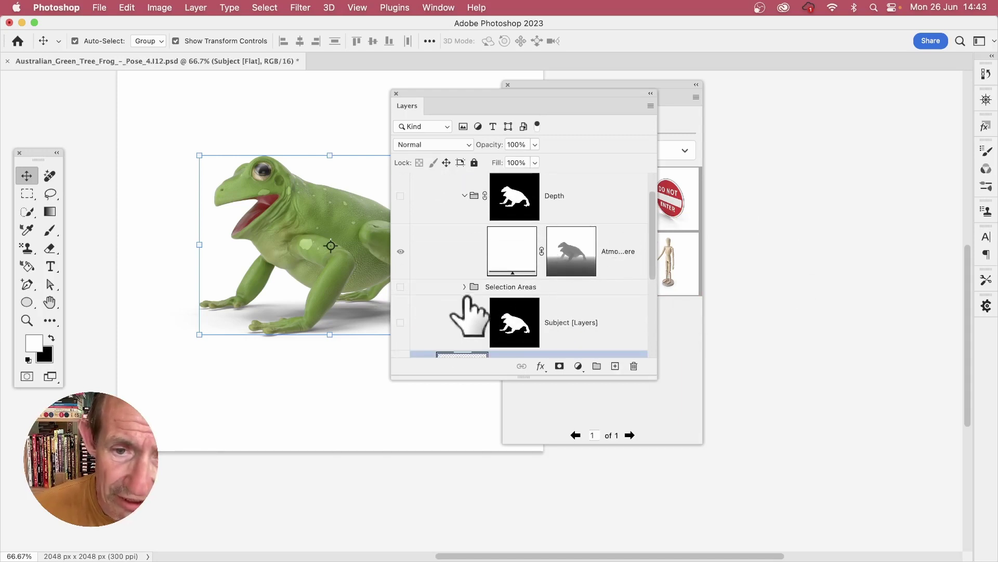
pyautogui.click(464, 283)
pyautogui.scroll(-5, 593, 283)
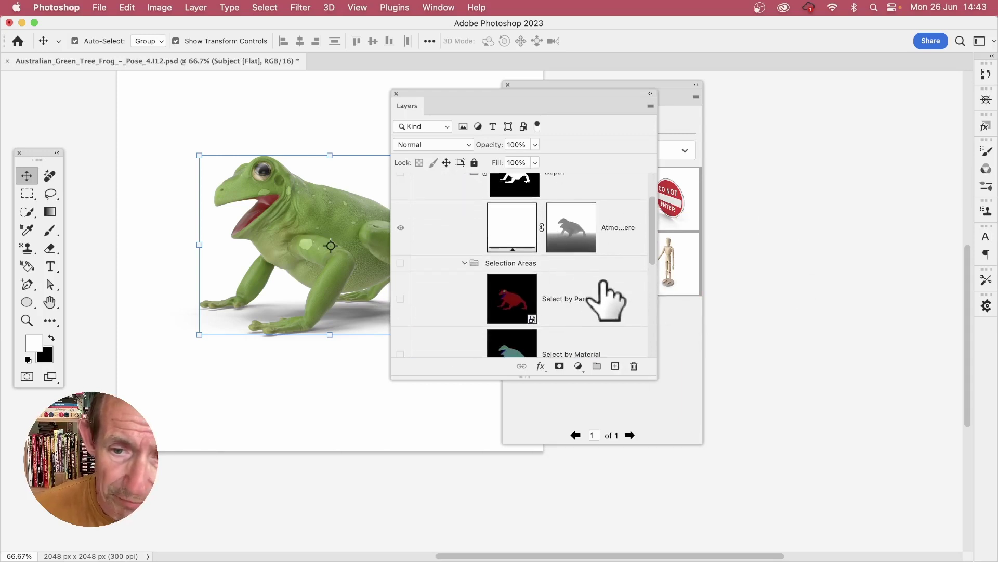
pyautogui.scroll(-9, 610, 286)
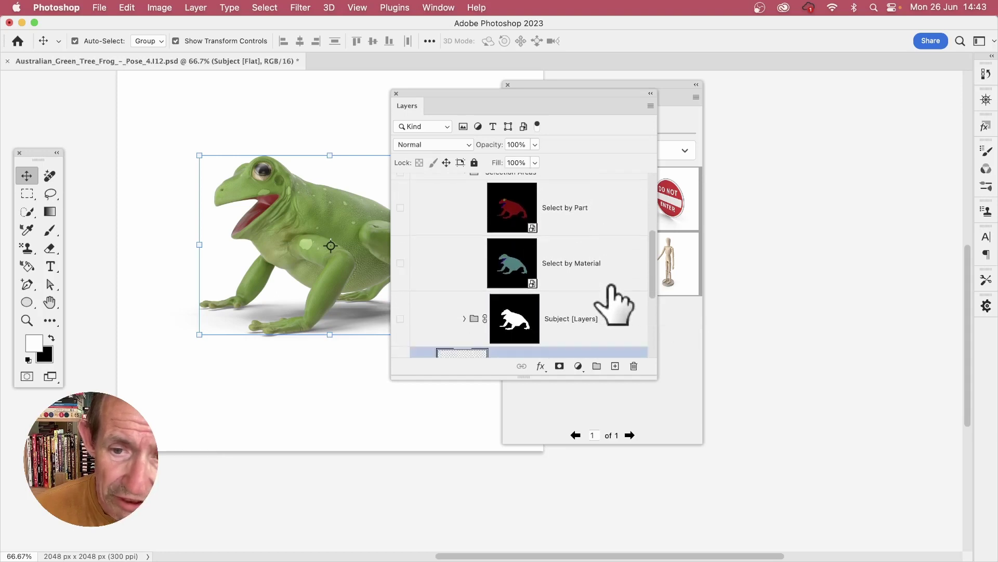
pyautogui.scroll(-2, 568, 299)
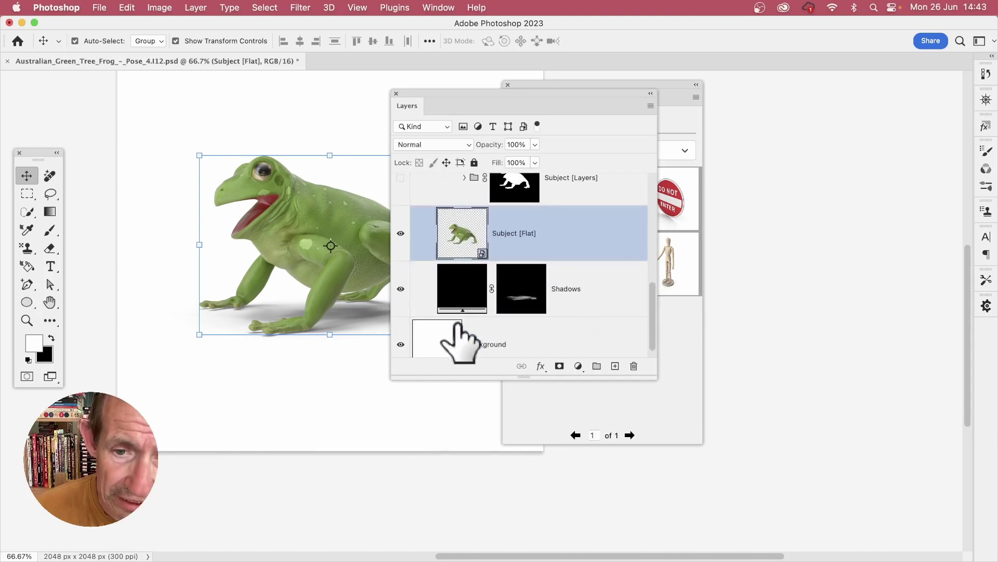
pyautogui.scroll(-1, 642, 299)
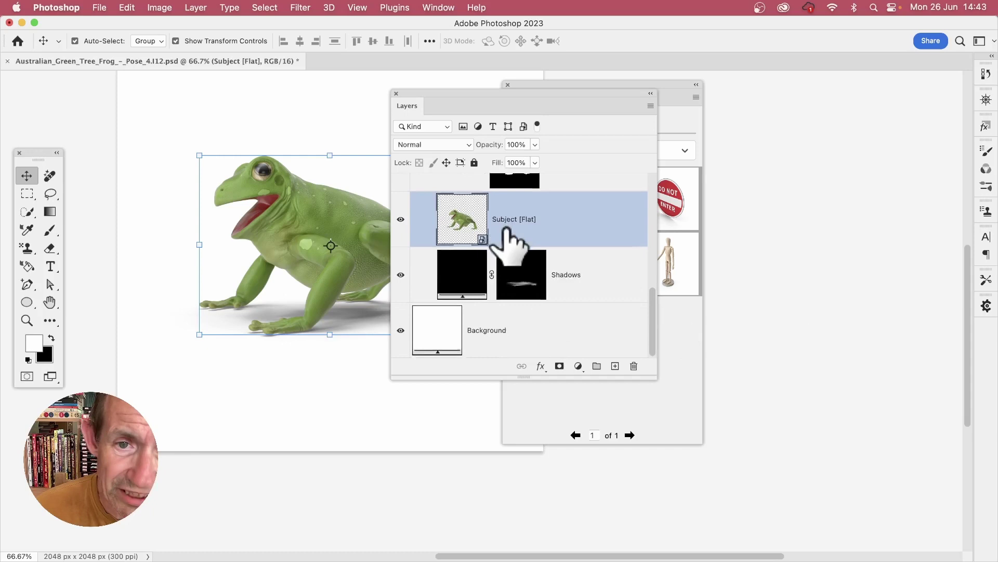
pyautogui.scroll(15, 512, 244)
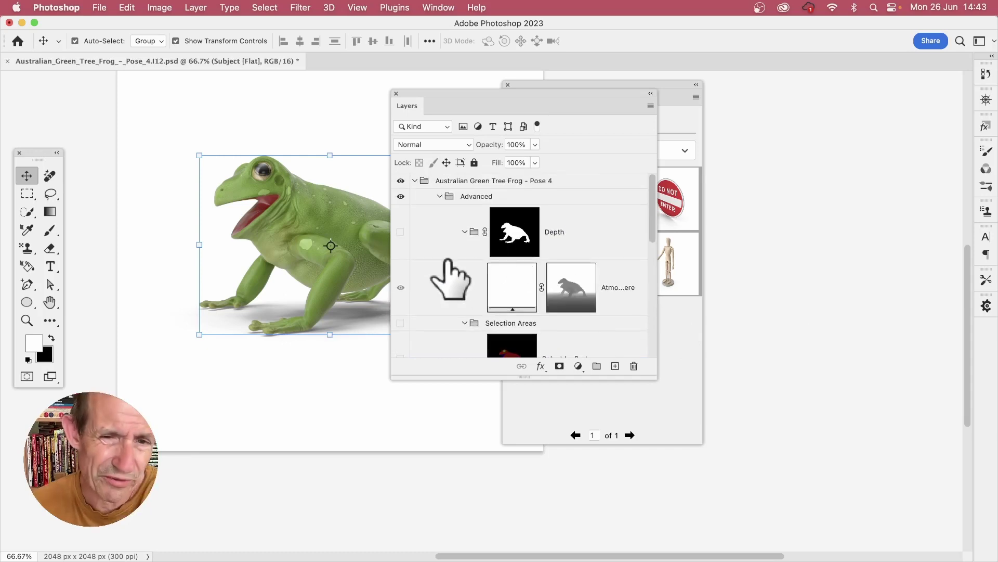
# - Select the Australian Green Tree Frog - Pose 4 group and set Auto-Select to Layer
pyautogui.click(461, 183)
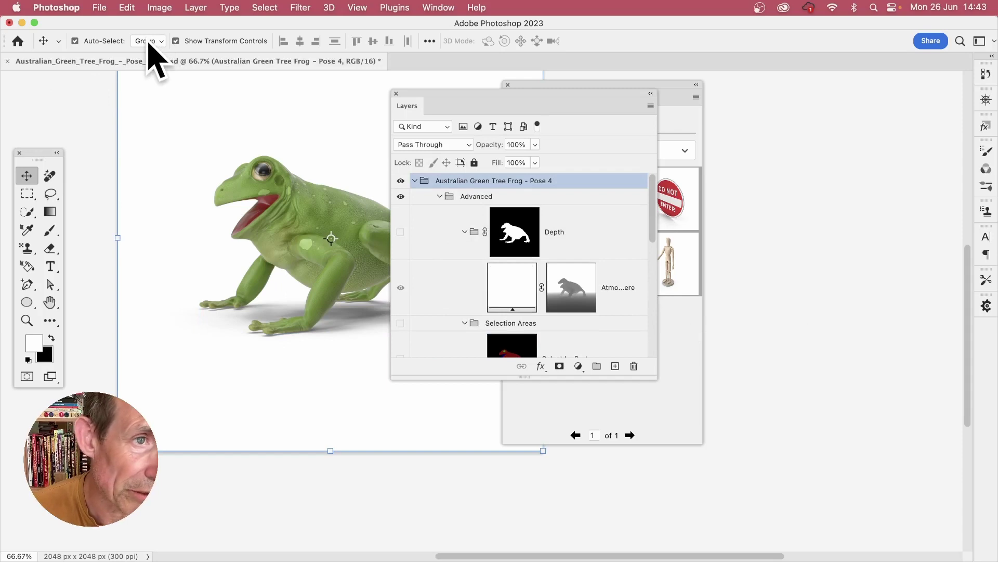
pyautogui.click(149, 42)
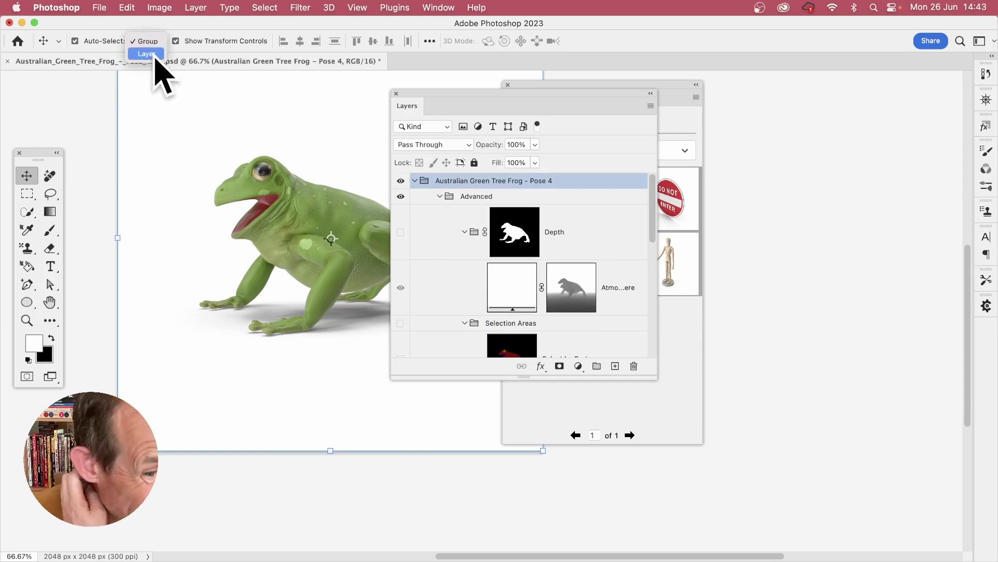
pyautogui.click(155, 54)
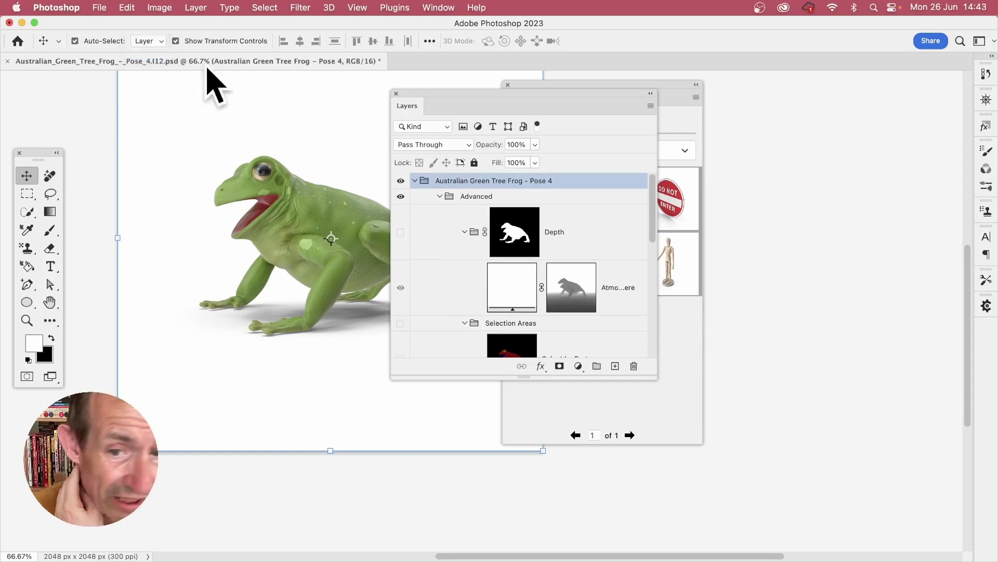
pyautogui.scroll(-5, 569, 364)
pyautogui.scroll(-2, 570, 350)
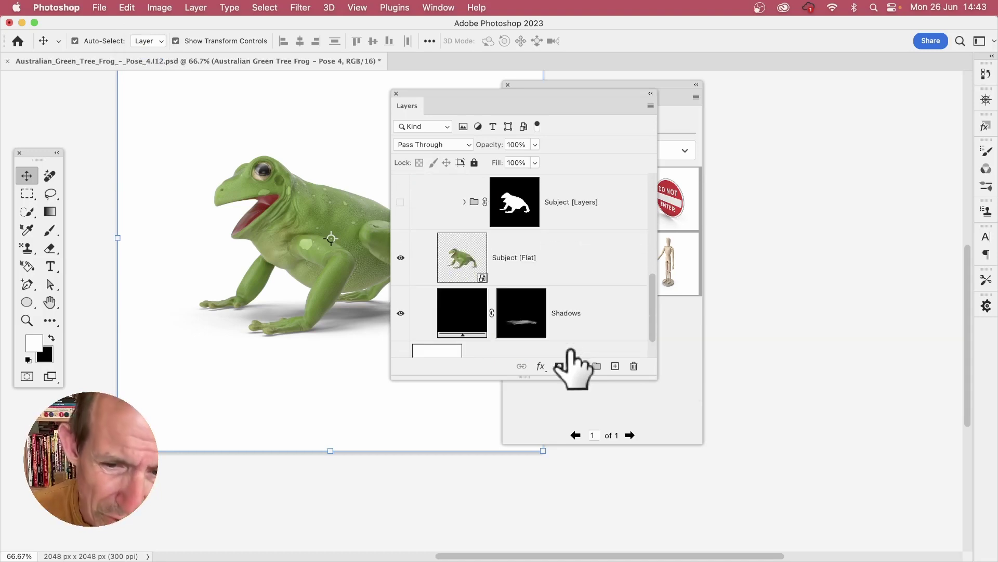
# - Drag the Shadows layer down beneath the frog, then move the Layers panel back right
pyautogui.click(478, 333)
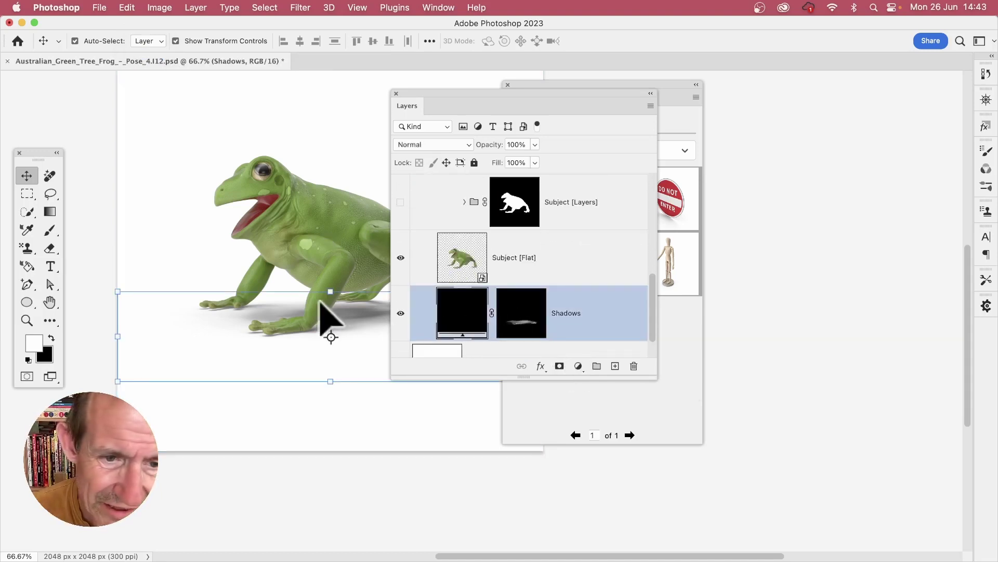
pyautogui.moveTo(345, 330); pyautogui.dragTo(364, 344)
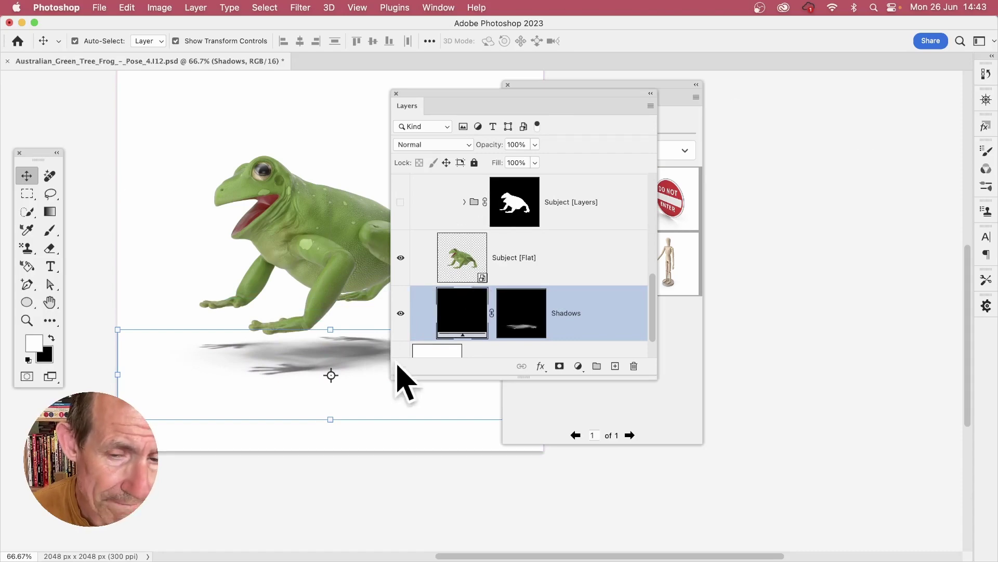
pyautogui.moveTo(461, 100); pyautogui.dragTo(689, 115)
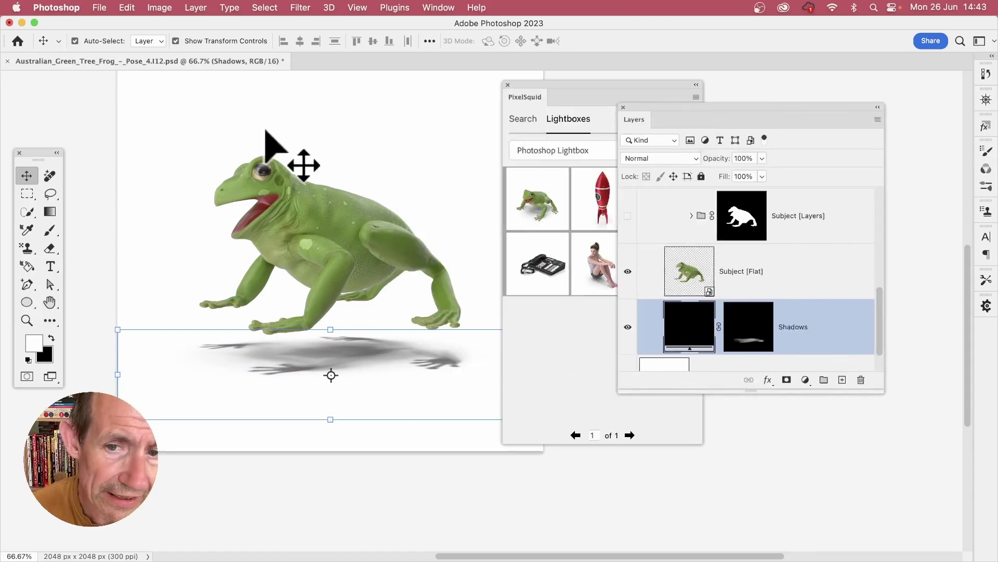
# - Switch to Safari and close the frog page's Add to Lightbox dropdown
pyautogui.press('super+Tab')
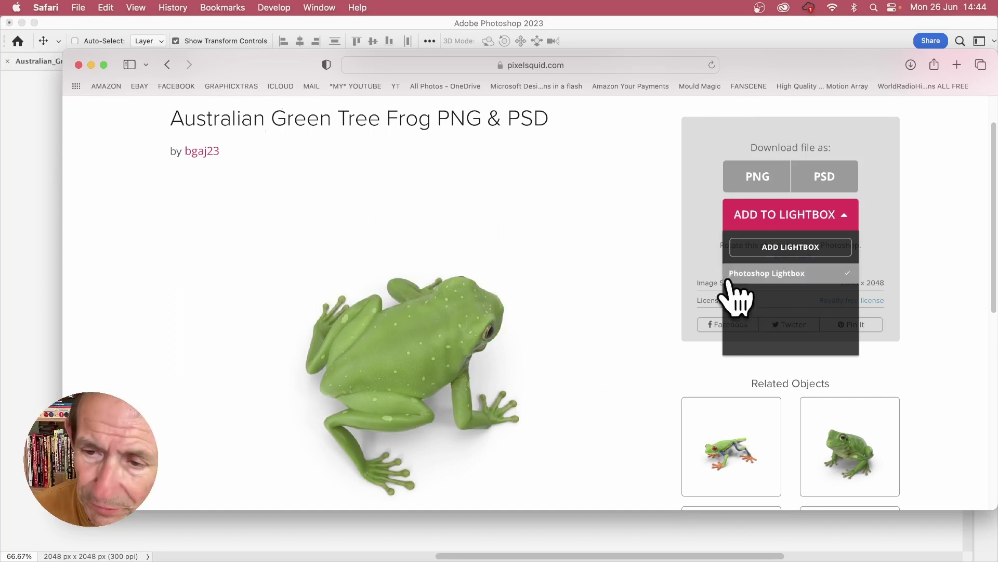
pyautogui.click(835, 217)
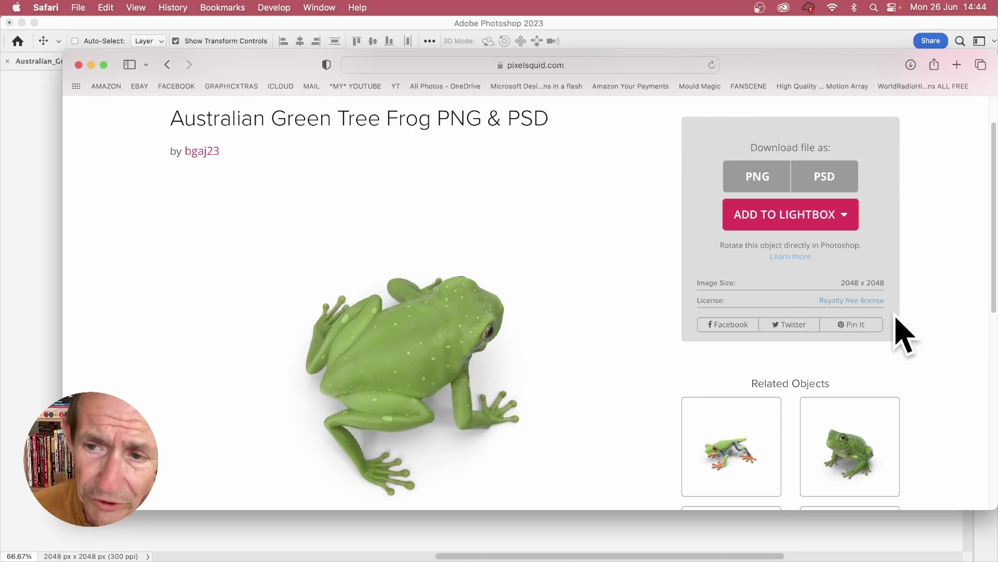
pyautogui.scroll(-4, 902, 333)
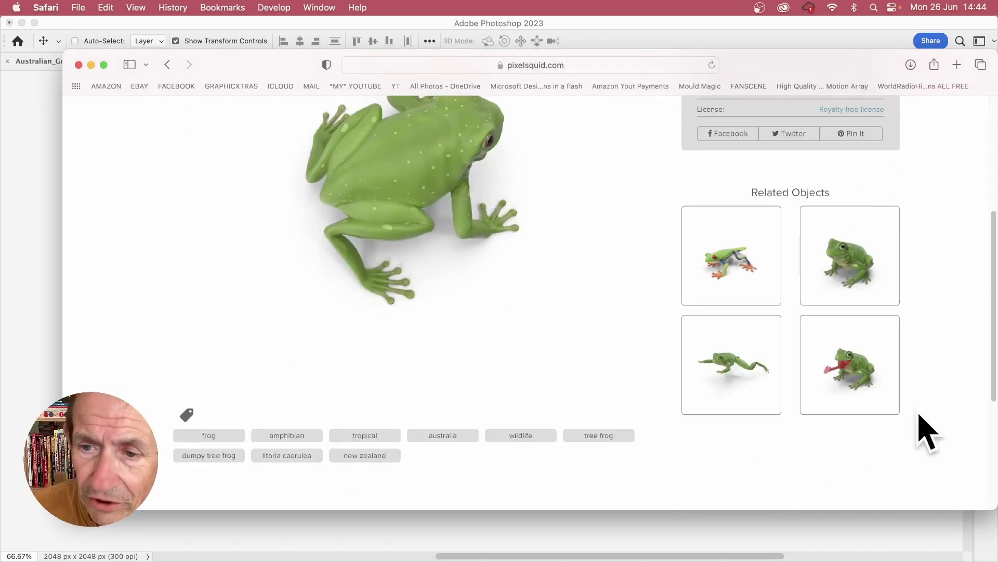
pyautogui.scroll(-4, 520, 364)
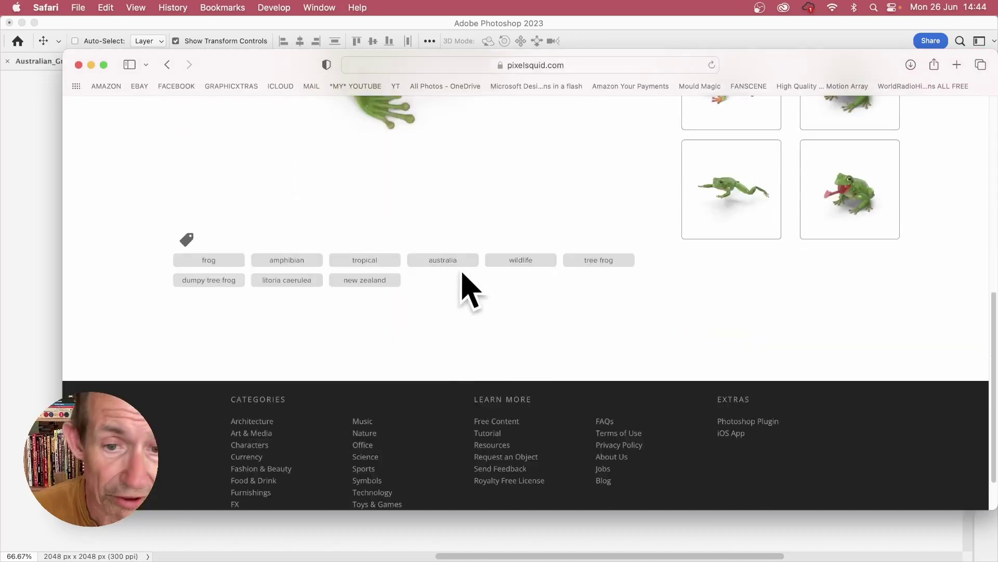
pyautogui.click(446, 260)
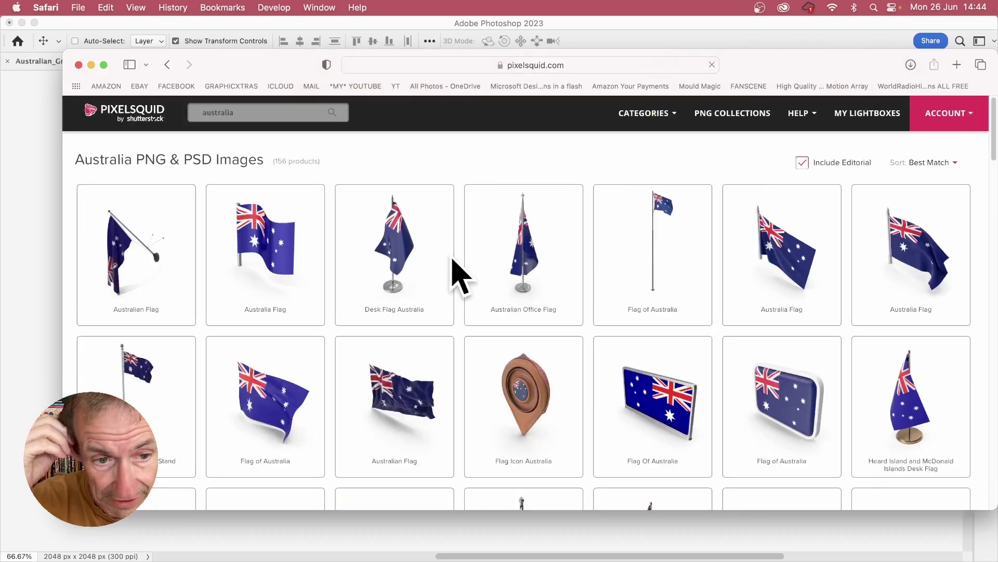
pyautogui.click(818, 156)
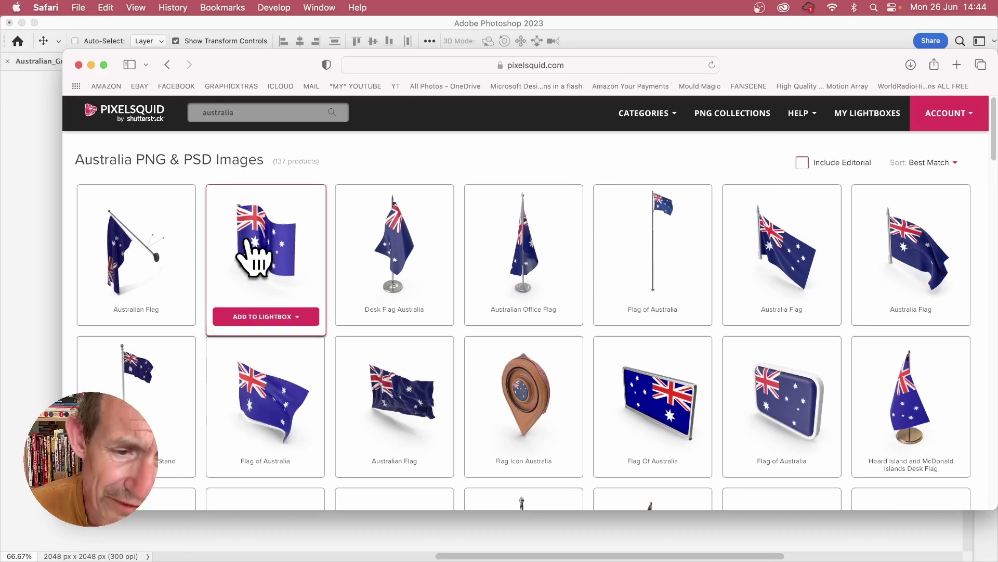
pyautogui.scroll(-6, 409, 250)
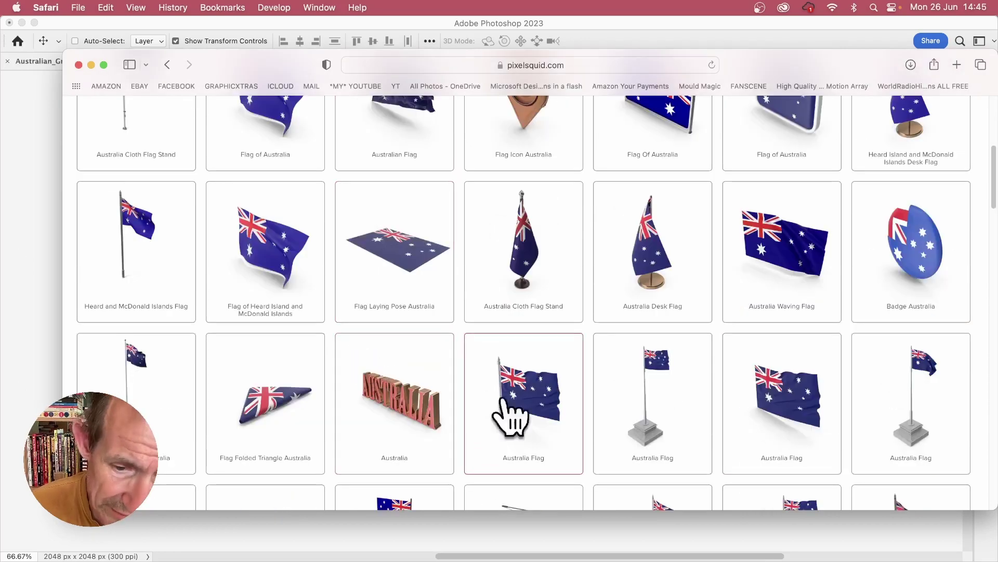
pyautogui.scroll(-1, 572, 406)
pyautogui.scroll(-9, 541, 379)
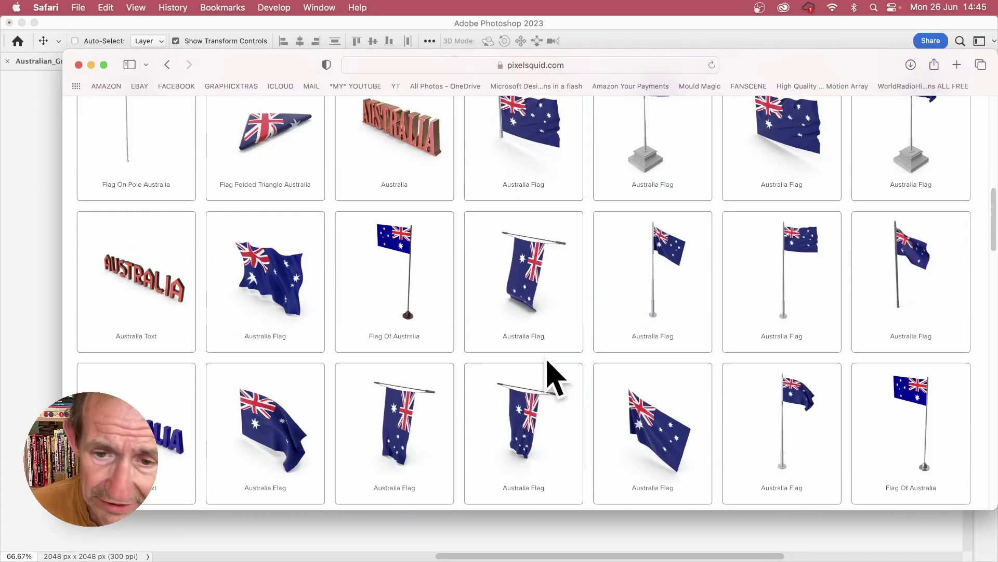
pyautogui.scroll(-3, 478, 312)
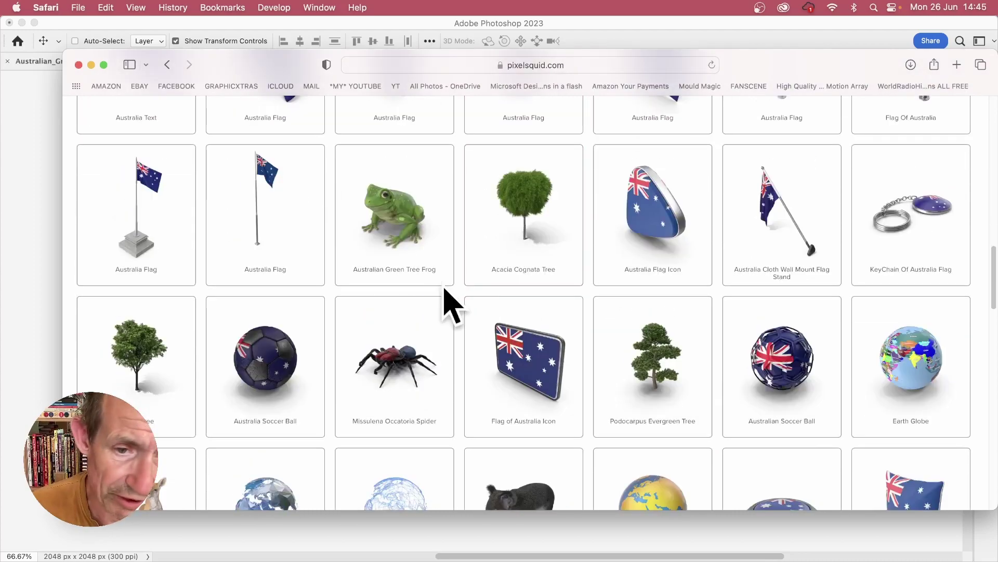
pyautogui.scroll(-5, 551, 271)
pyautogui.scroll(-10, 536, 312)
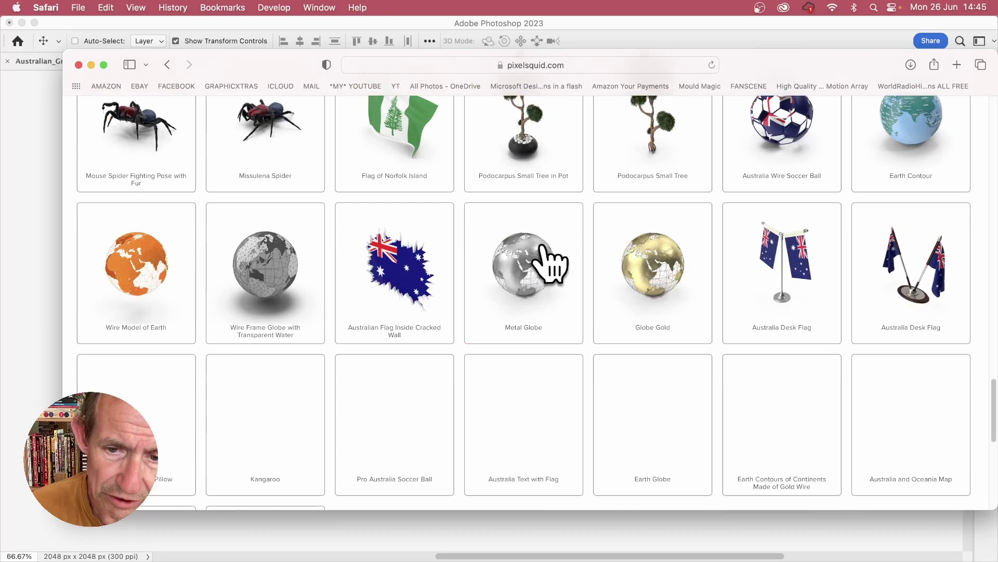
pyautogui.scroll(5, 572, 234)
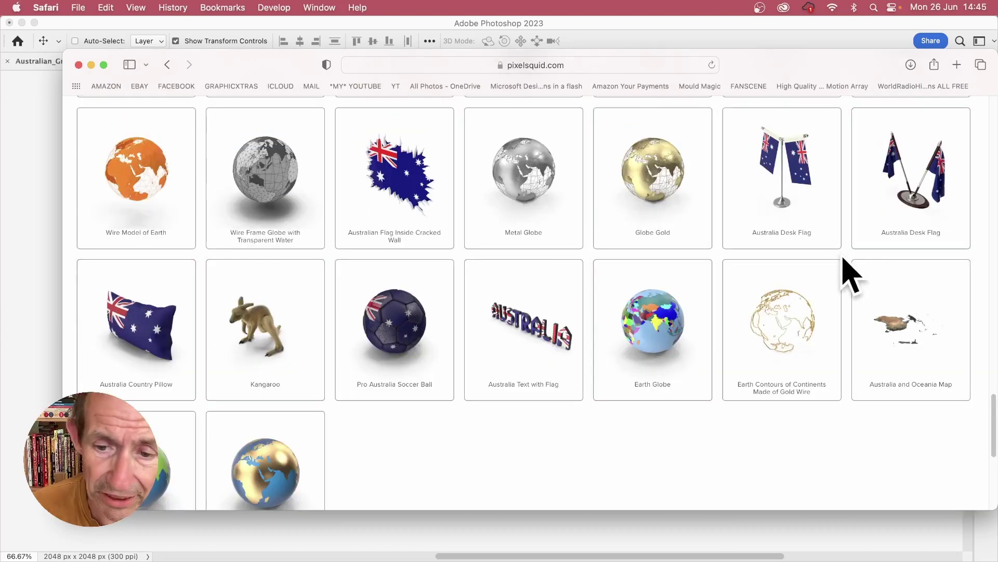
pyautogui.scroll(15, 758, 364)
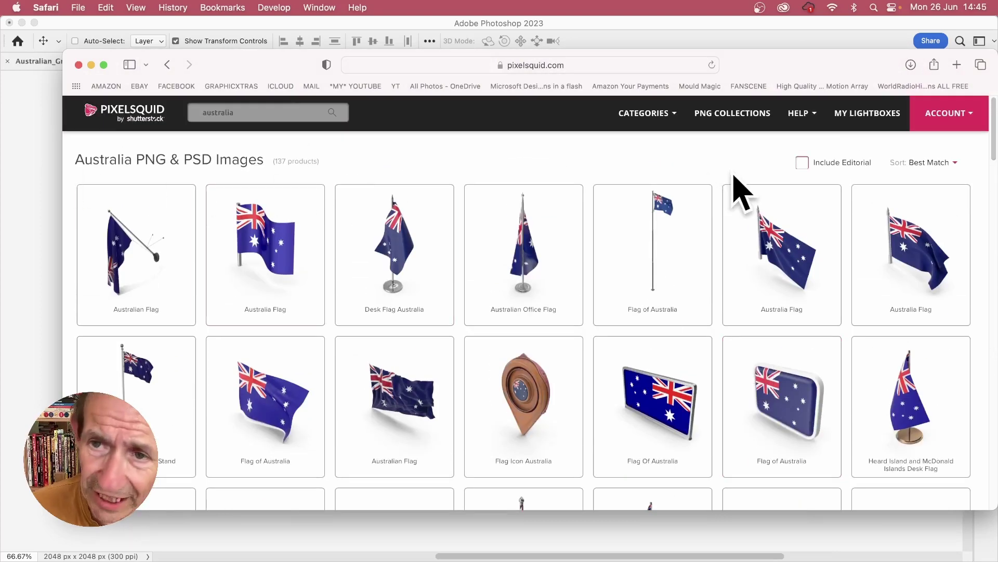
pyautogui.click(929, 164)
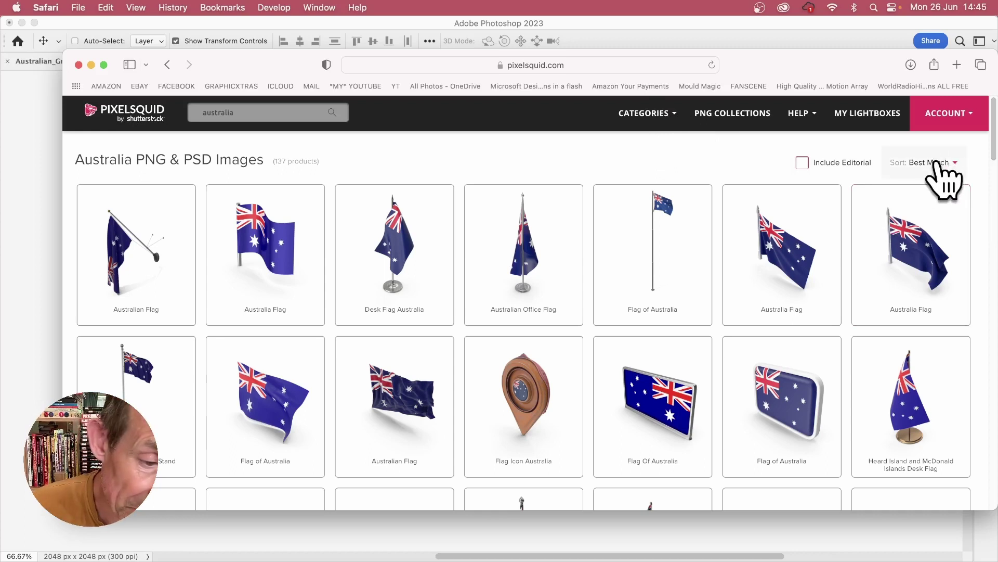
# - Browse the Art & Media category with editorial items excluded, leaving 5111 products
pyautogui.click(675, 121)
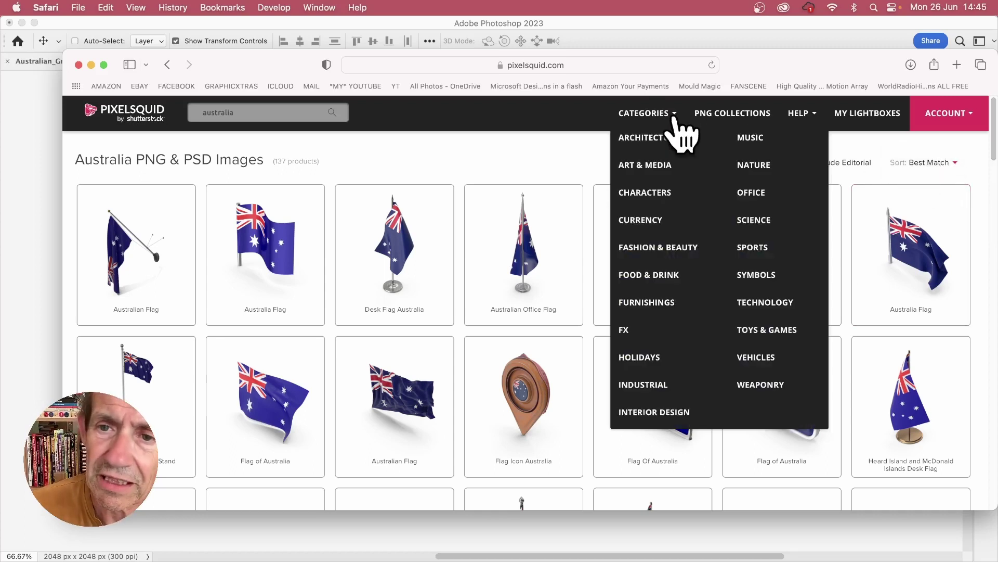
pyautogui.click(657, 166)
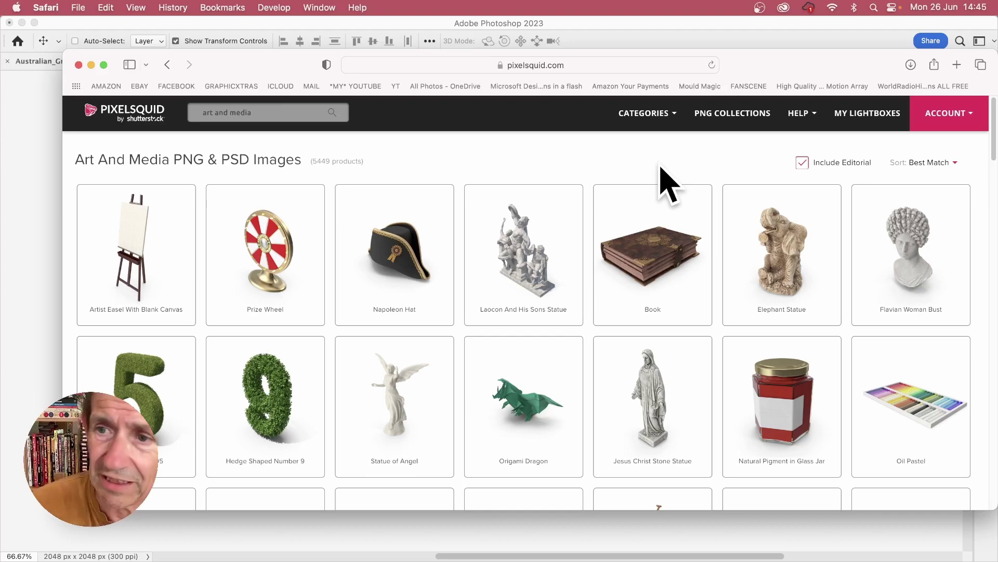
pyautogui.click(803, 164)
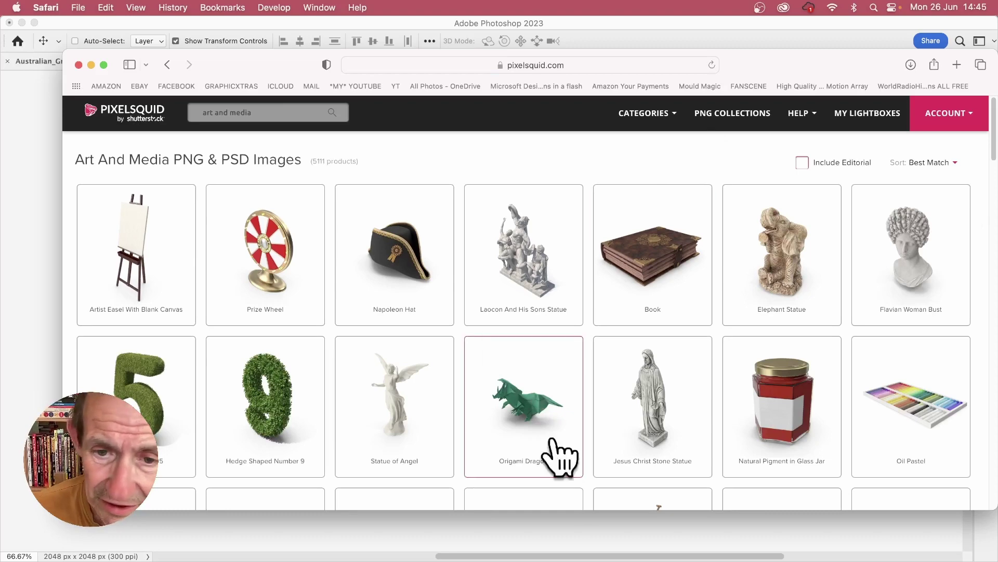
pyautogui.scroll(-14, 457, 322)
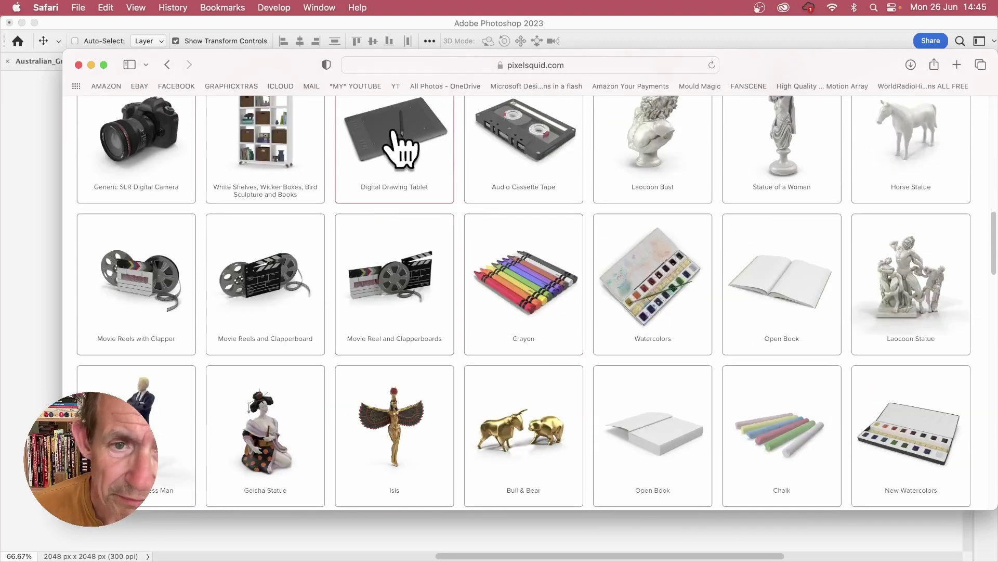
pyautogui.scroll(1, 423, 239)
pyautogui.scroll(2, 420, 228)
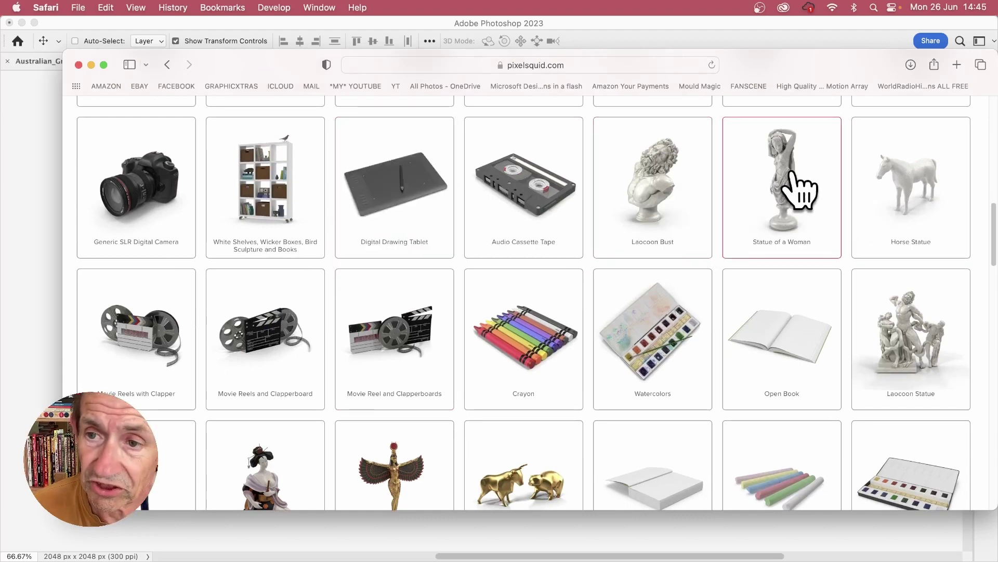
pyautogui.moveTo(781, 180)
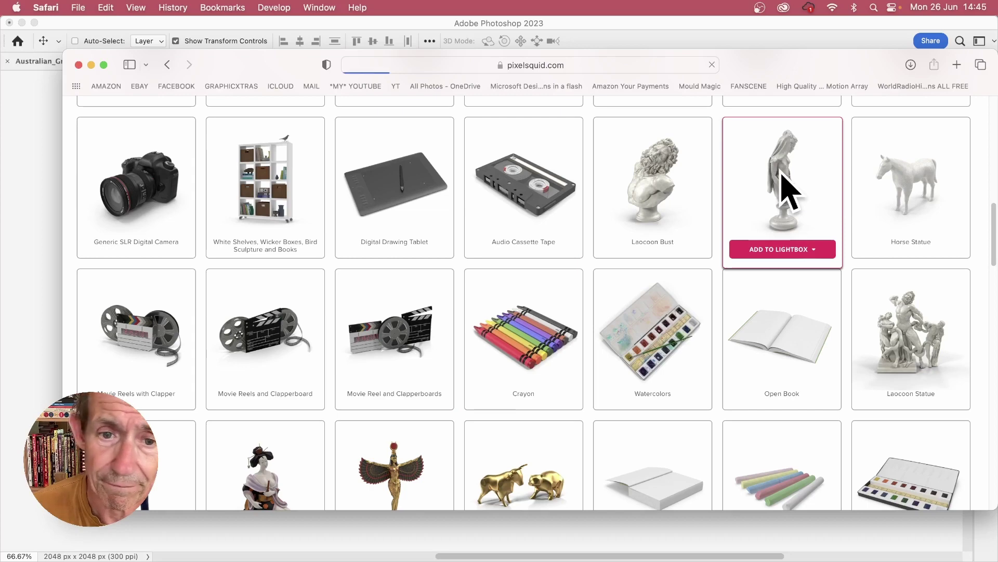
# - Open the Statue of a Woman product page and rotate the 3D statue to an upright side view
pyautogui.click(782, 176)
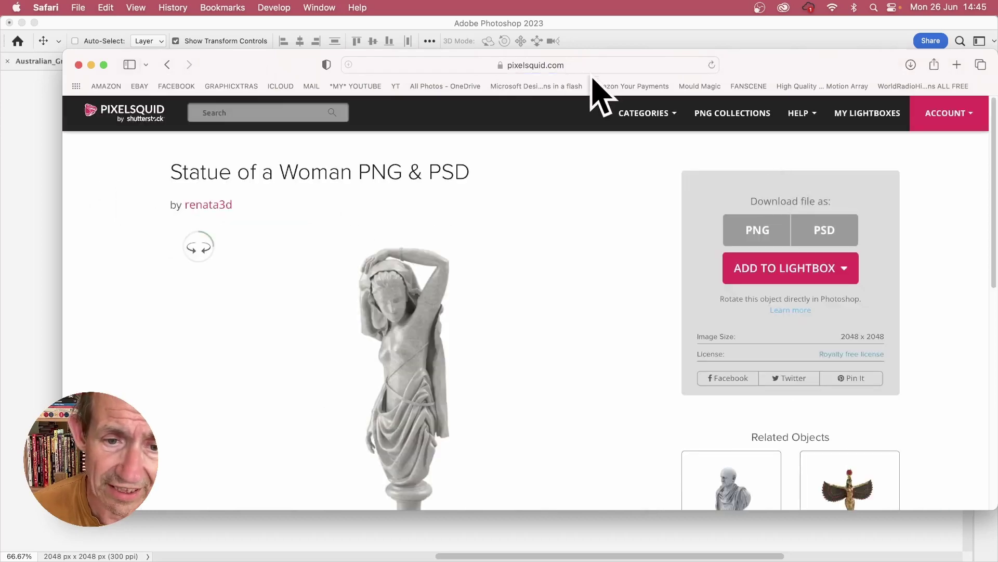
pyautogui.scroll(-4, 452, 343)
pyautogui.moveTo(394, 279); pyautogui.dragTo(441, 230)
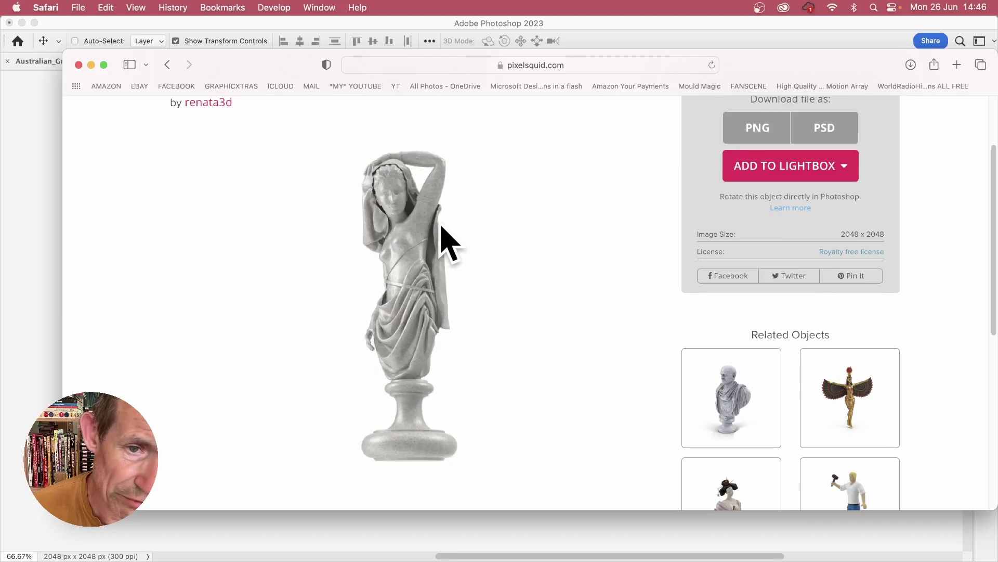
pyautogui.moveTo(347, 292); pyautogui.dragTo(444, 323)
# - Download the statue as a PSD file and turn the preview to another angle
pyautogui.scroll(-3, 806, 398)
pyautogui.scroll(2, 785, 430)
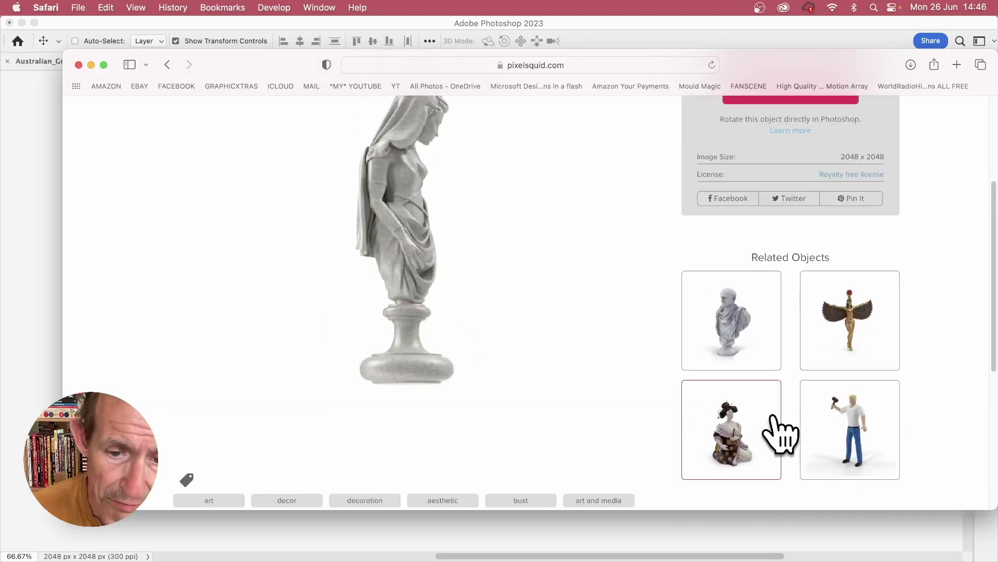
pyautogui.scroll(5, 778, 435)
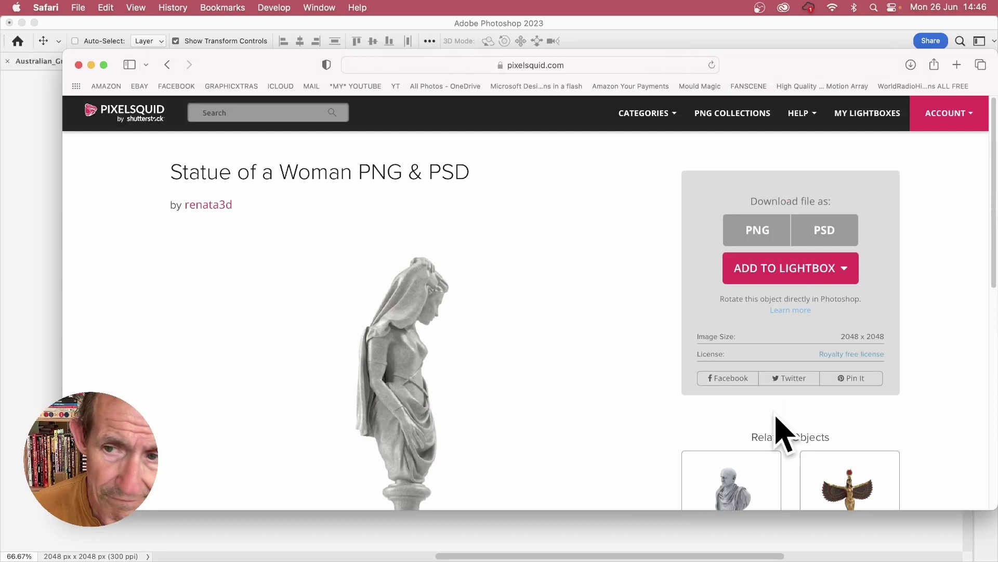
pyautogui.click(813, 224)
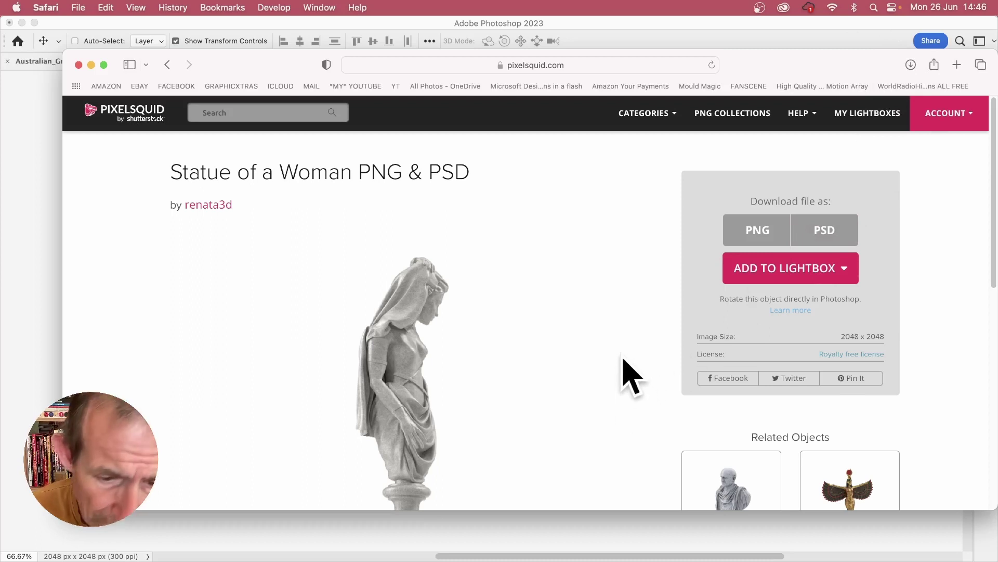
pyautogui.moveTo(410, 404); pyautogui.dragTo(371, 400)
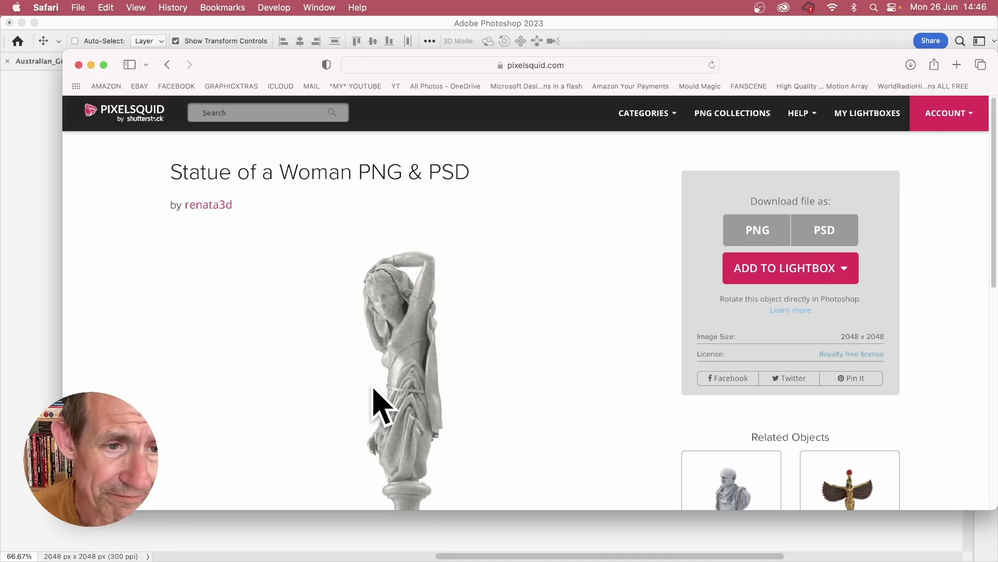
# - Go to PixelSquid's PNG collections and scroll the fitness objects down to the Leather Punching Bag
pyautogui.click(675, 113)
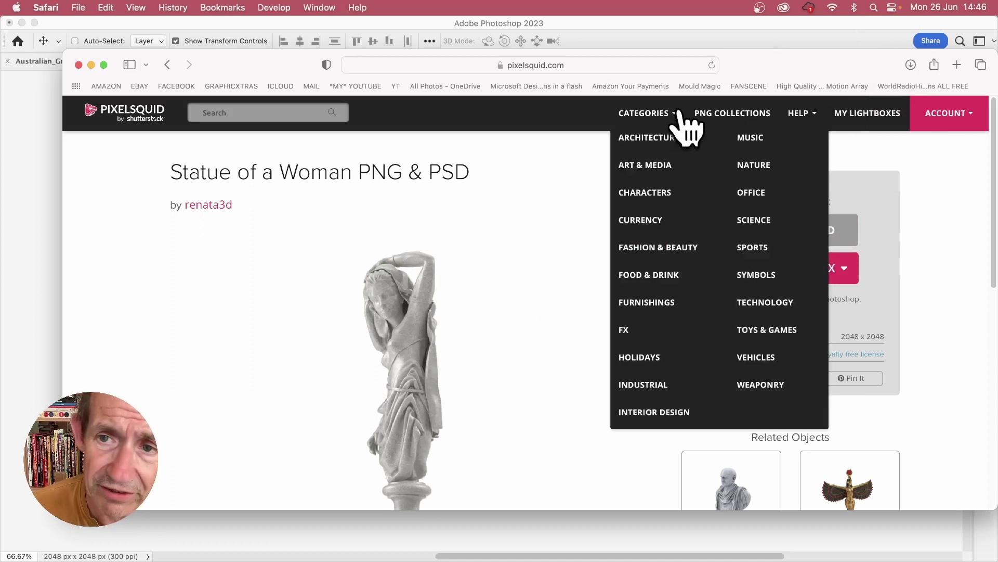
pyautogui.click(736, 115)
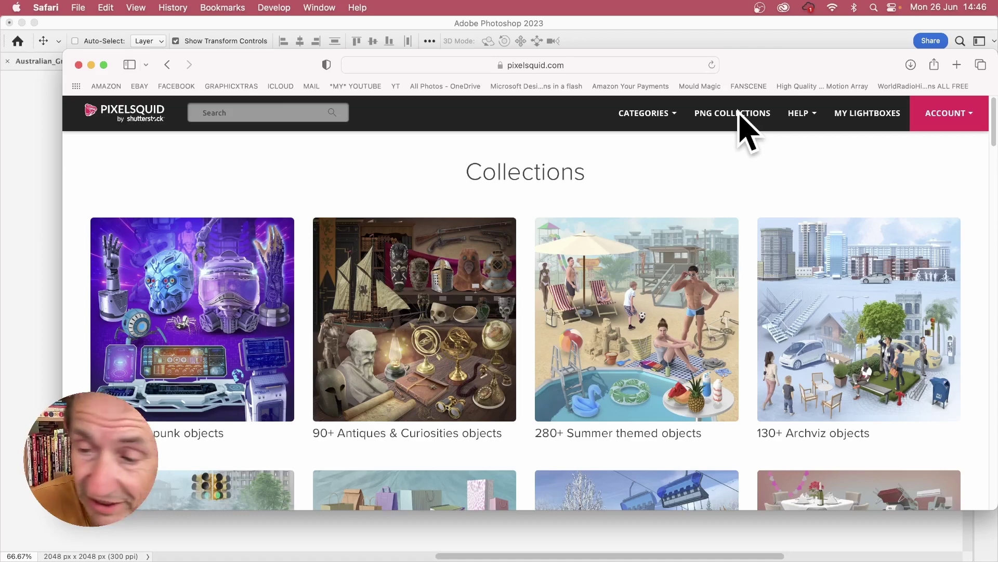
pyautogui.scroll(-10, 749, 359)
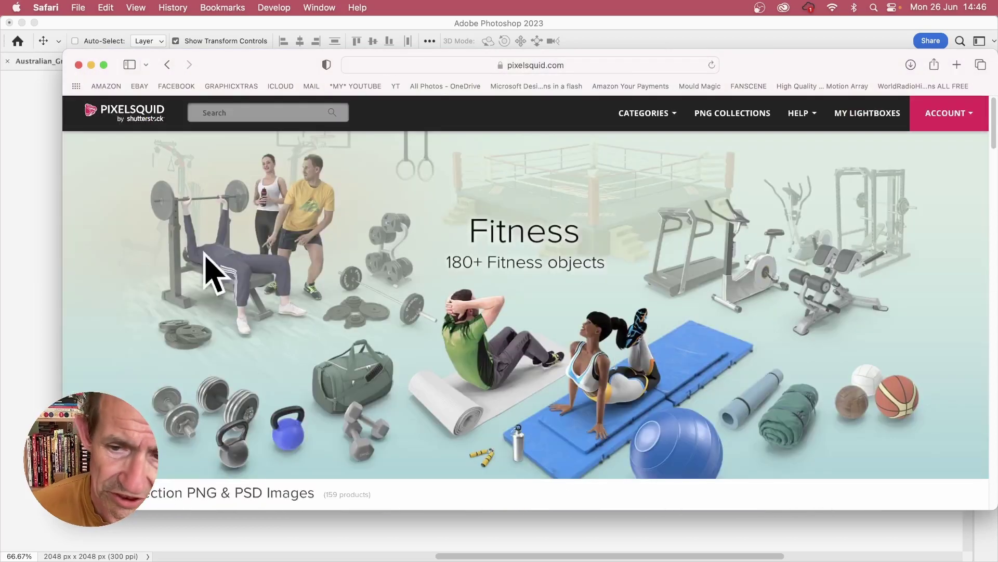
pyautogui.scroll(-8, 619, 364)
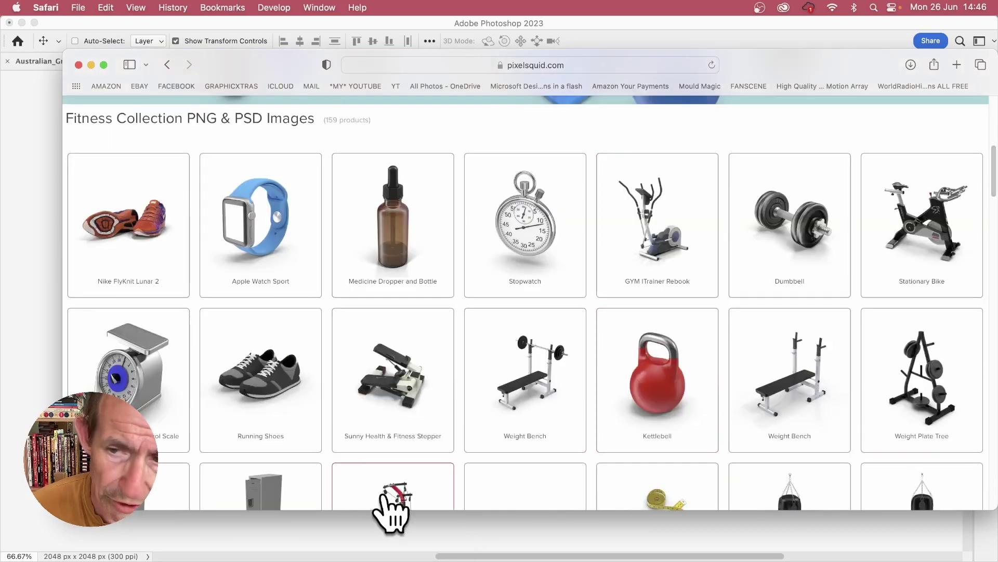
pyautogui.scroll(8, 435, 468)
pyautogui.scroll(-8, 574, 429)
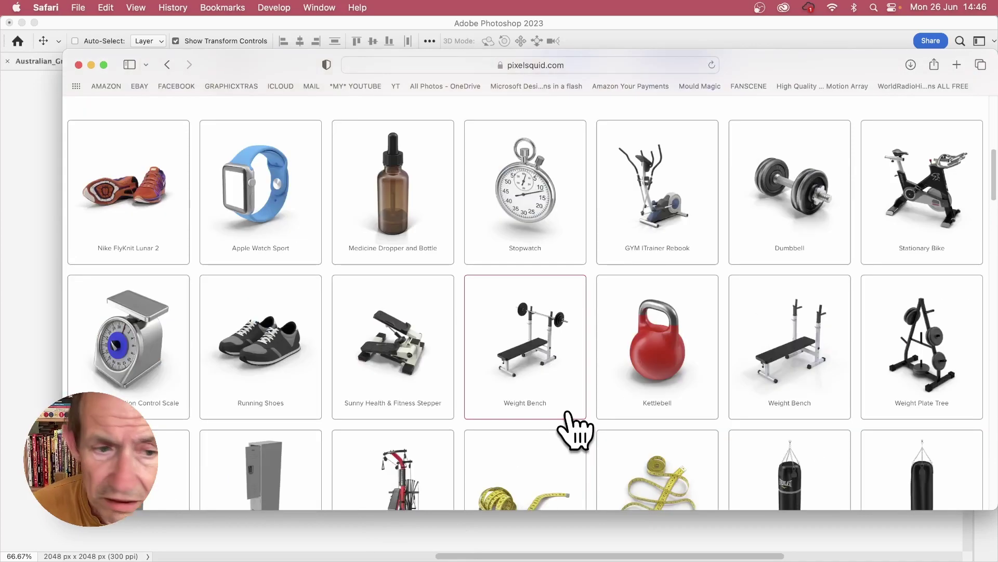
pyautogui.scroll(8, 575, 428)
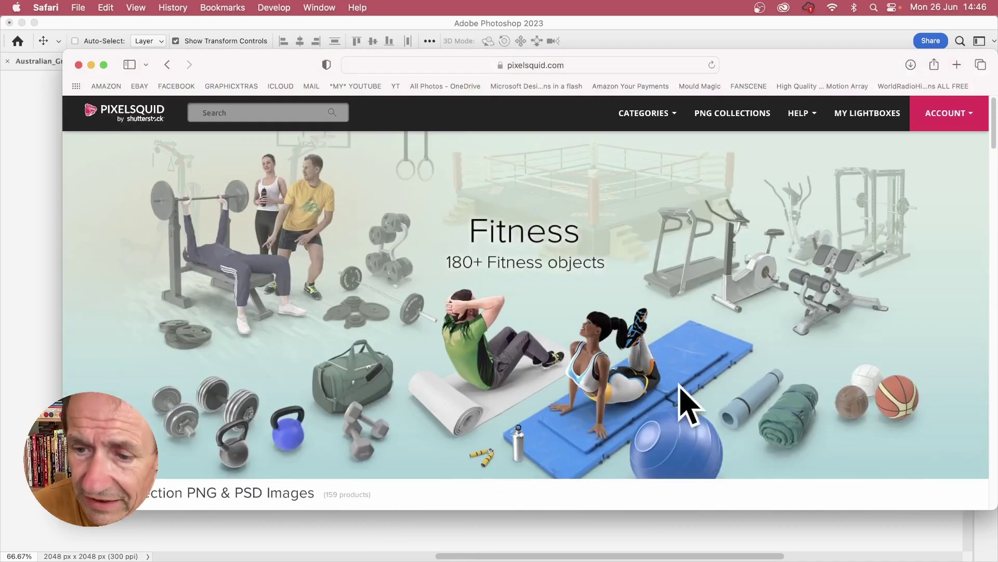
pyautogui.scroll(-5, 682, 400)
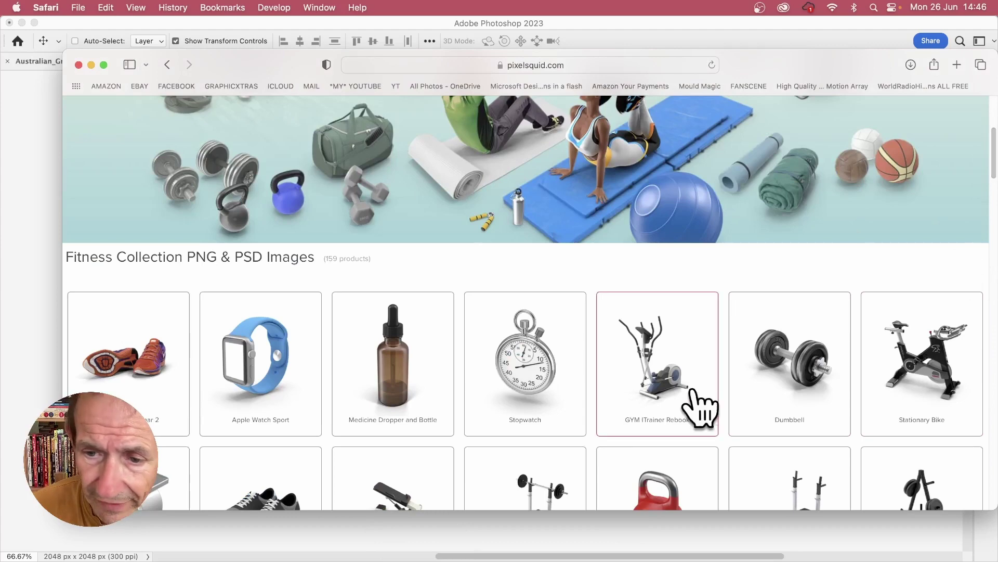
pyautogui.scroll(-5, 698, 408)
pyautogui.scroll(-6, 520, 368)
pyautogui.scroll(-2, 520, 370)
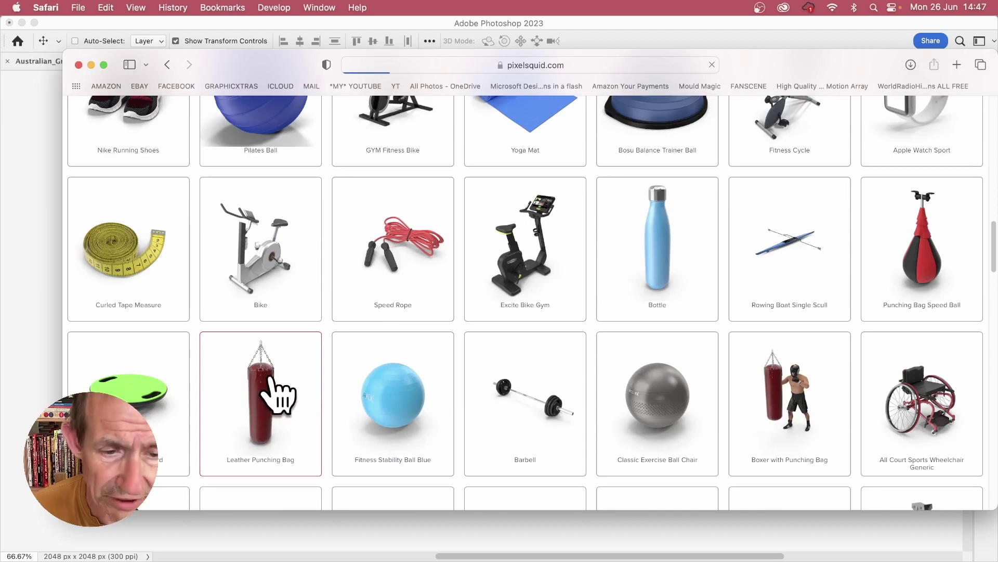
# - Open the Leather Punching Bag product page and rotate the 3D bag to a tilted view
pyautogui.click(276, 396)
pyautogui.scroll(-3, 520, 440)
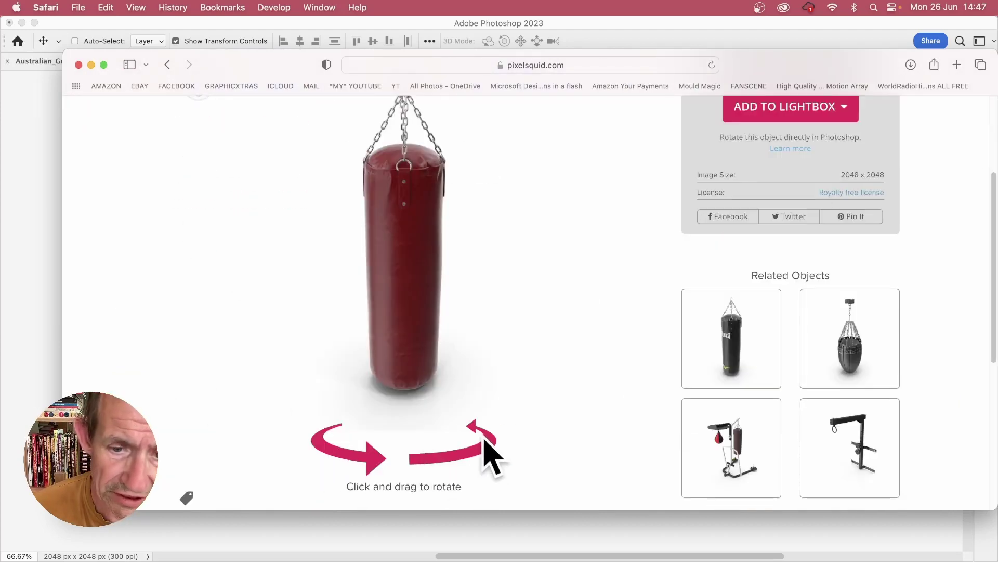
pyautogui.moveTo(484, 439); pyautogui.dragTo(305, 468)
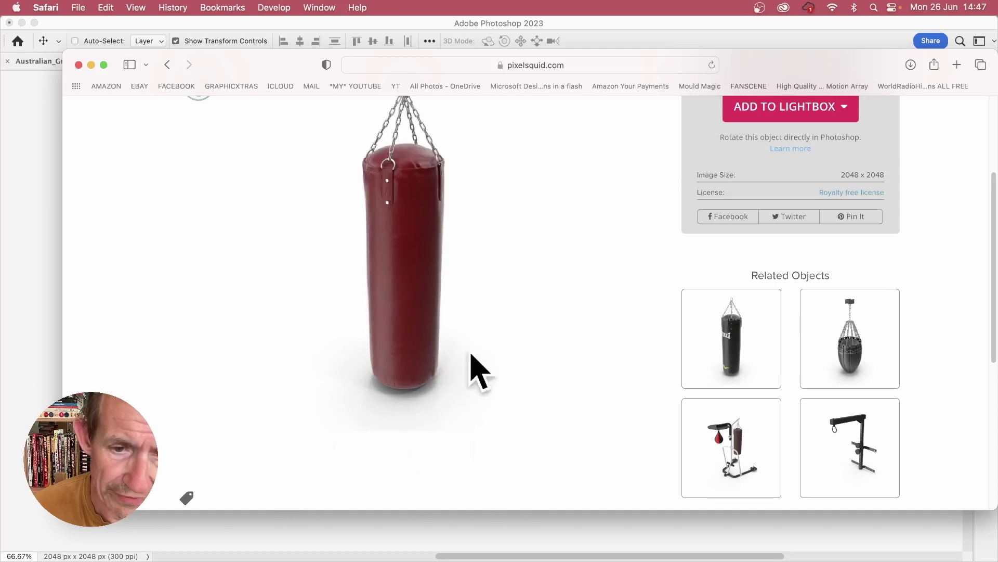
pyautogui.moveTo(471, 355); pyautogui.dragTo(454, 318)
pyautogui.scroll(1, 811, 319)
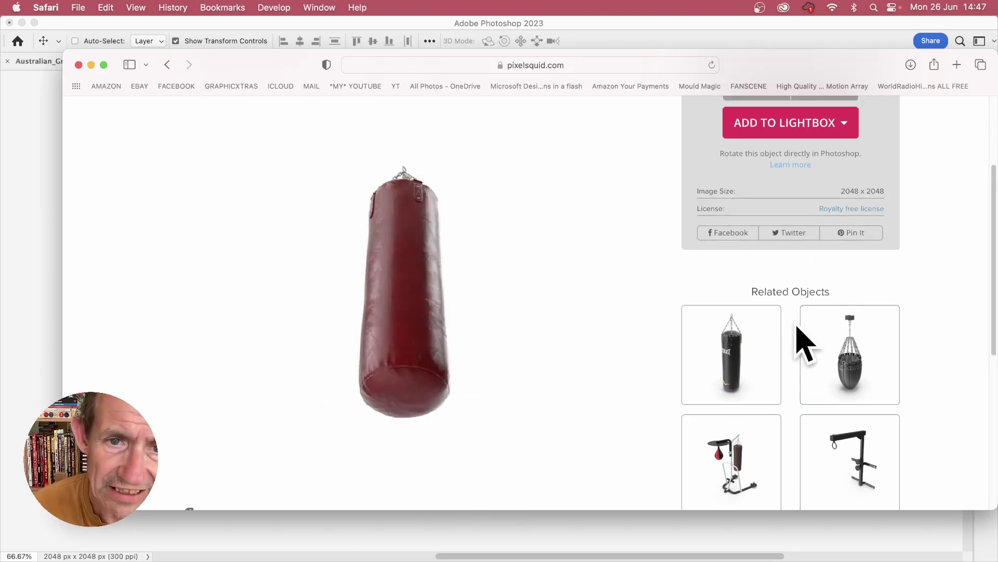
pyautogui.scroll(-5, 656, 329)
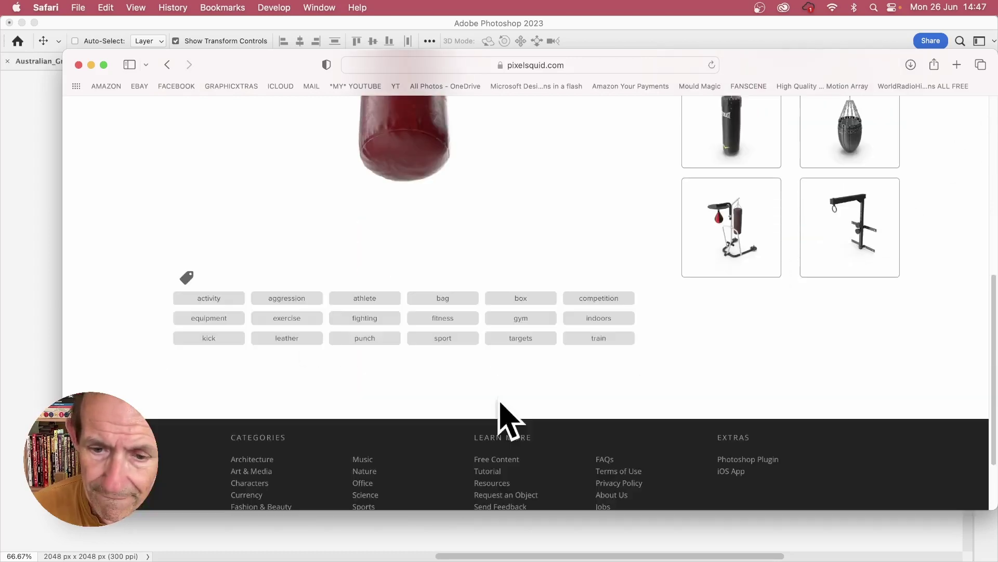
pyautogui.scroll(10, 591, 327)
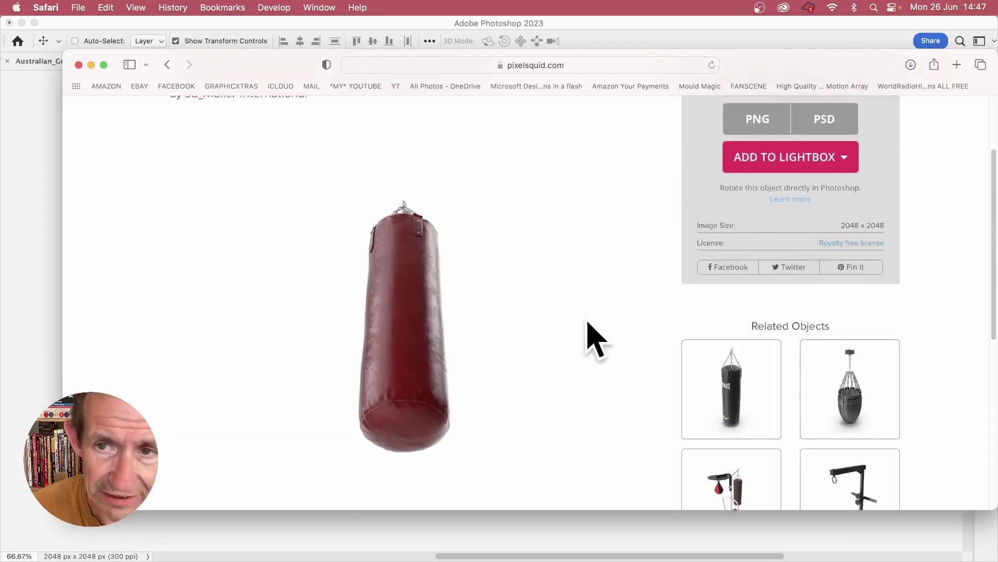
# - Reach My Lightboxes through the Help menu and view the Photoshop Lightbox's six saved objects
pyautogui.click(815, 112)
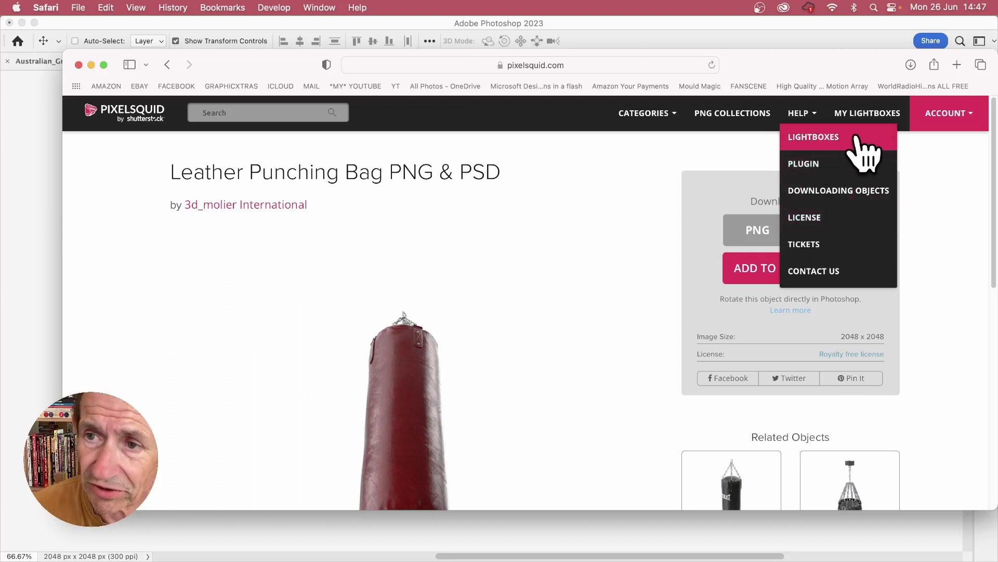
pyautogui.click(950, 208)
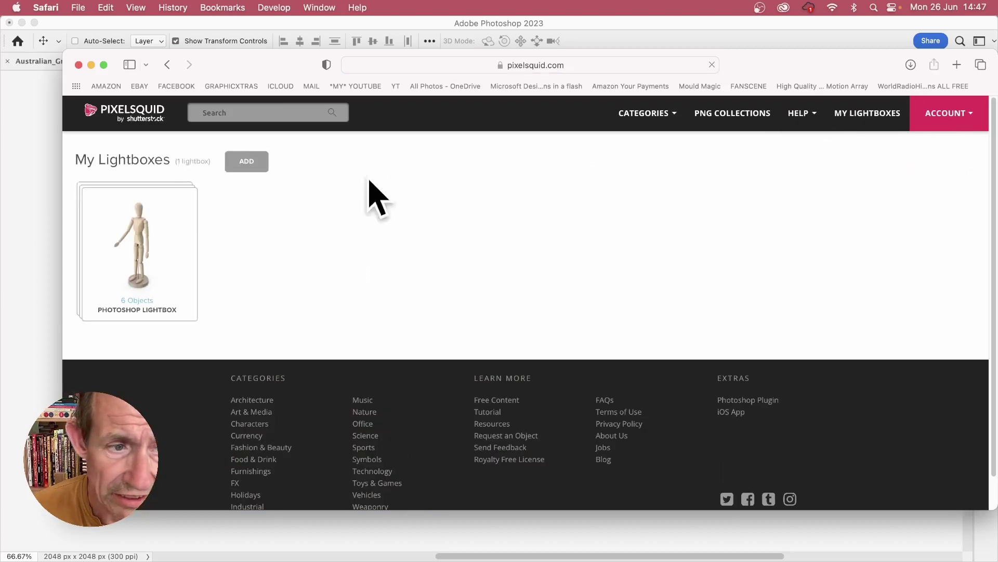
pyautogui.click(138, 275)
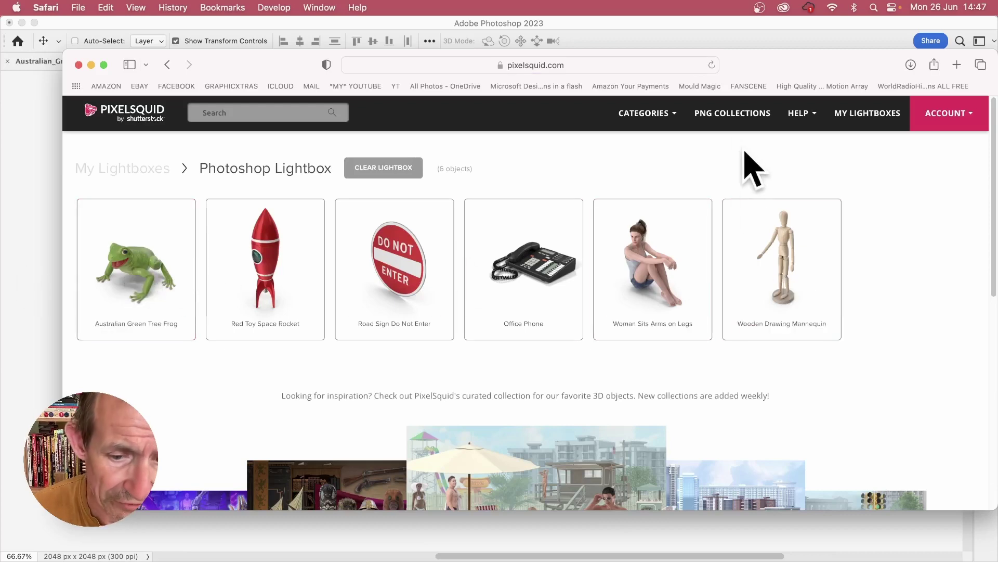
pyautogui.scroll(-10, 743, 208)
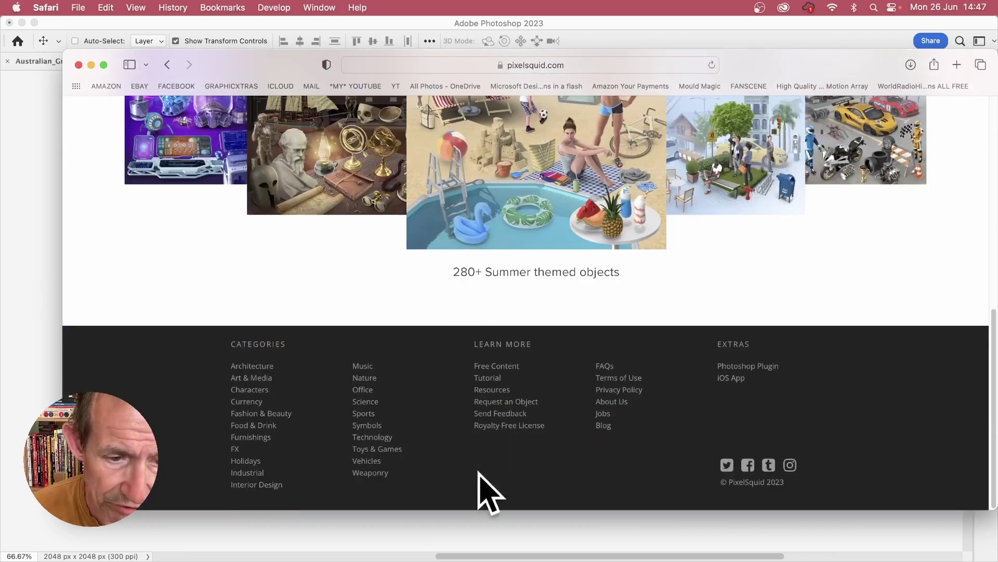
pyautogui.scroll(15, 832, 333)
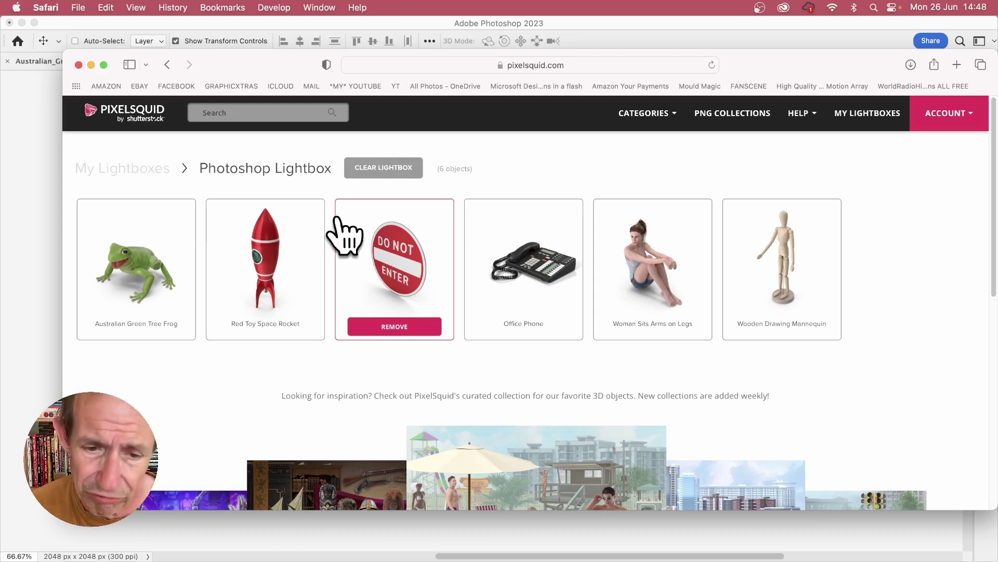
# - Return to the frog document in Photoshop and move the frog slightly higher on the canvas
pyautogui.press('super+Tab')
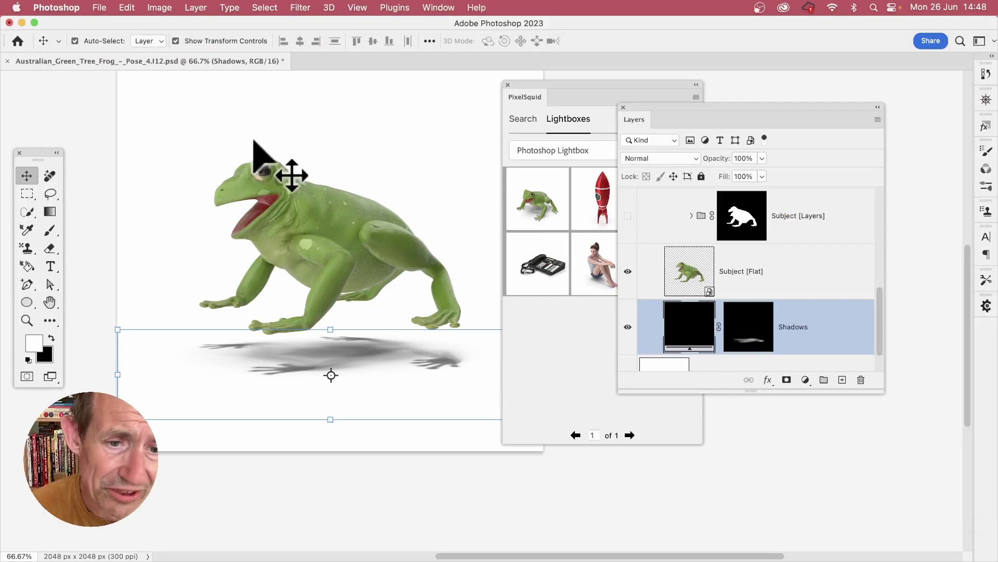
pyautogui.moveTo(314, 218); pyautogui.dragTo(286, 249)
pyautogui.scroll(5, 809, 286)
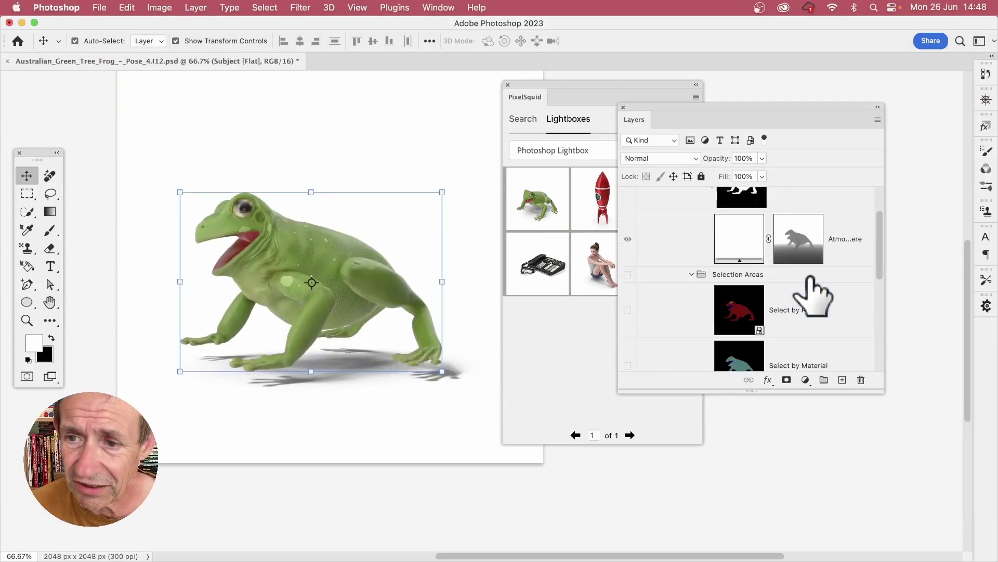
# - Set Auto-Select to Group, select the tree frog group, and Option-drag copies down-left
pyautogui.click(692, 195)
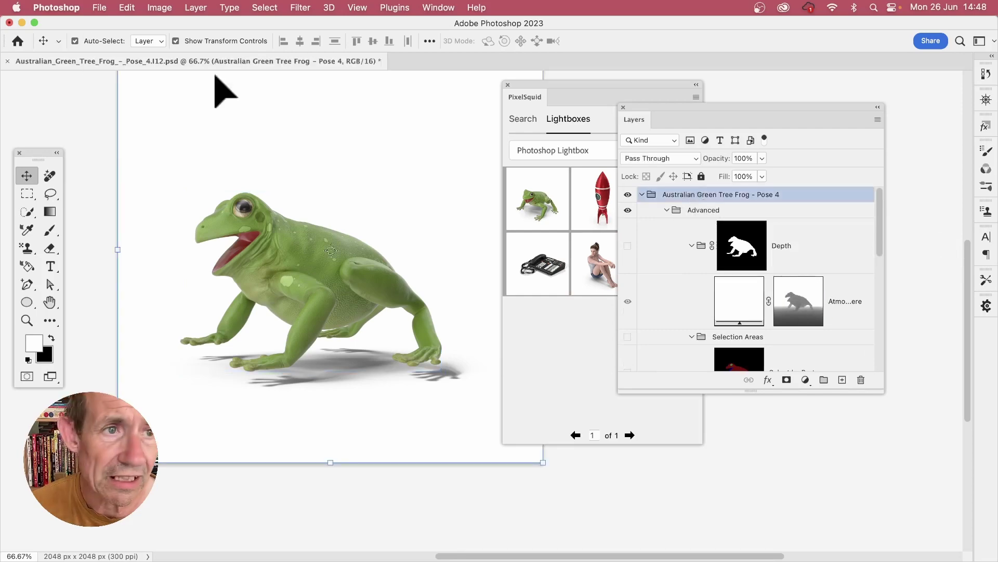
pyautogui.click(159, 44)
pyautogui.click(148, 28)
pyautogui.moveTo(278, 237); pyautogui.dragTo(238, 251)
pyautogui.moveTo(323, 305); pyautogui.dragTo(274, 422)
pyautogui.click(300, 8)
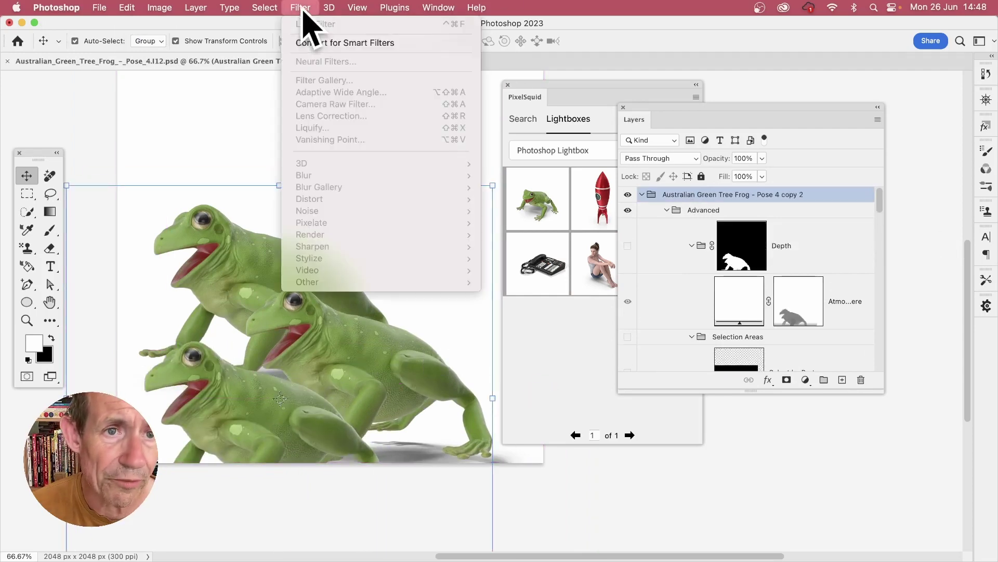
pyautogui.click(312, 354)
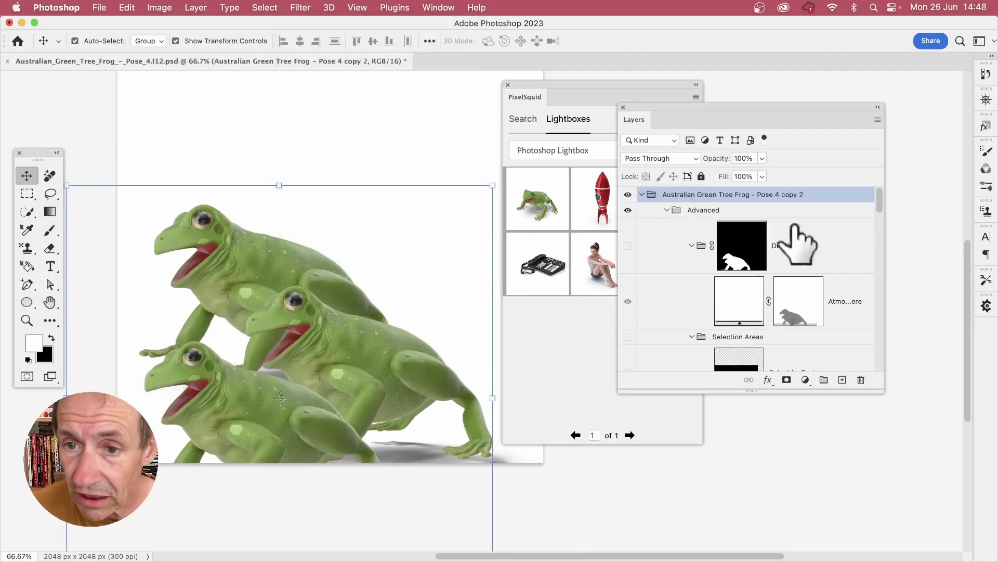
# - Move the lower-left frog copy up behind the others and convert it to a smart object
pyautogui.moveTo(285, 400); pyautogui.dragTo(347, 215)
pyautogui.click(206, 6)
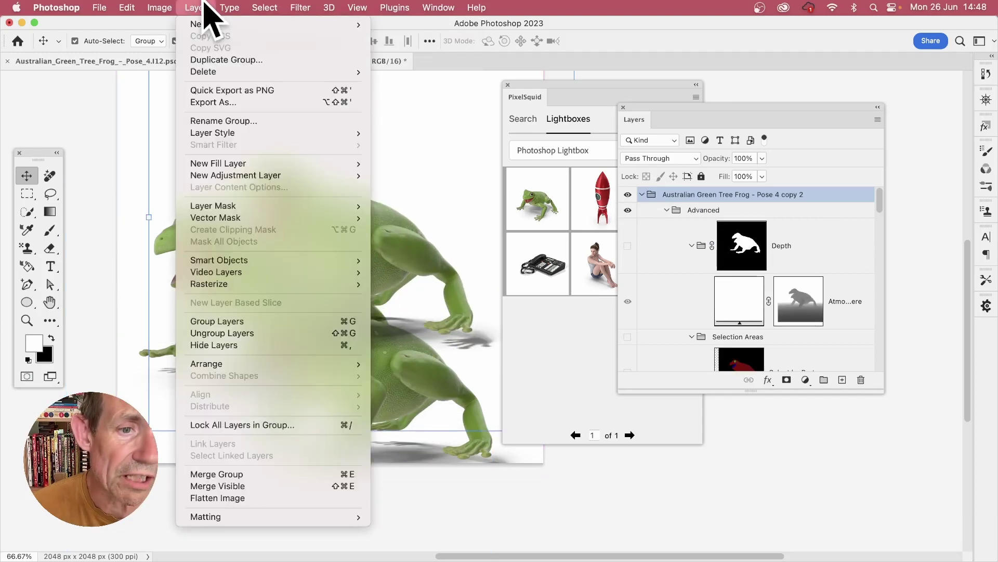
pyautogui.moveTo(250, 260)
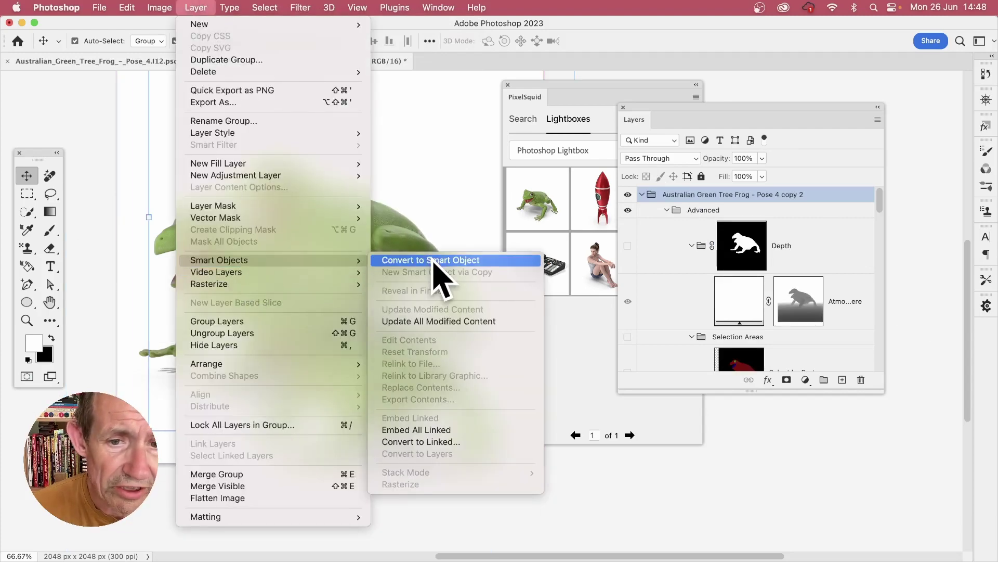
pyautogui.click(421, 263)
pyautogui.moveTo(403, 252); pyautogui.dragTo(372, 228)
# - Apply a Gaussian Blur smart filter with a 21.9-pixel radius to the smart-object frog
pyautogui.click(301, 7)
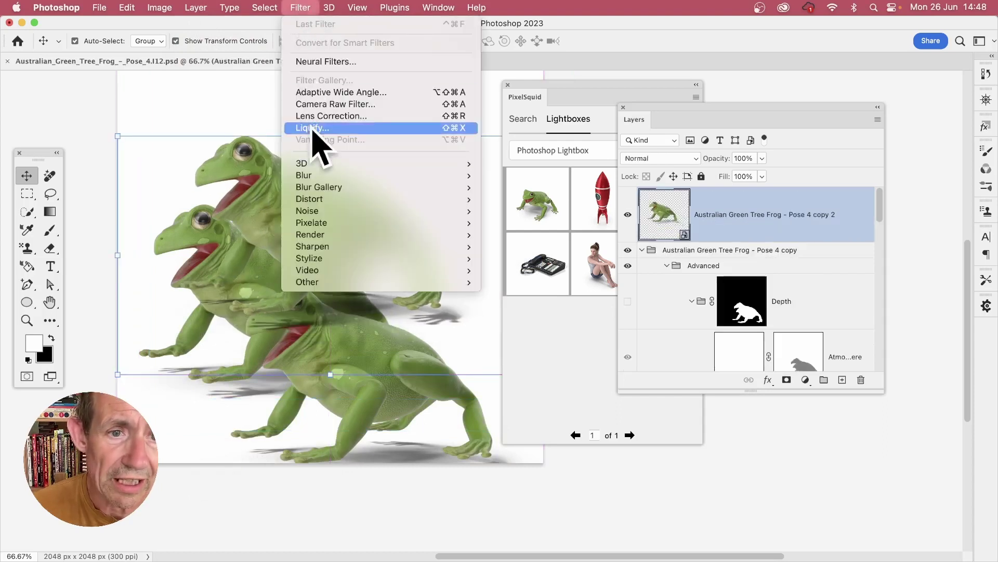
pyautogui.moveTo(413, 175)
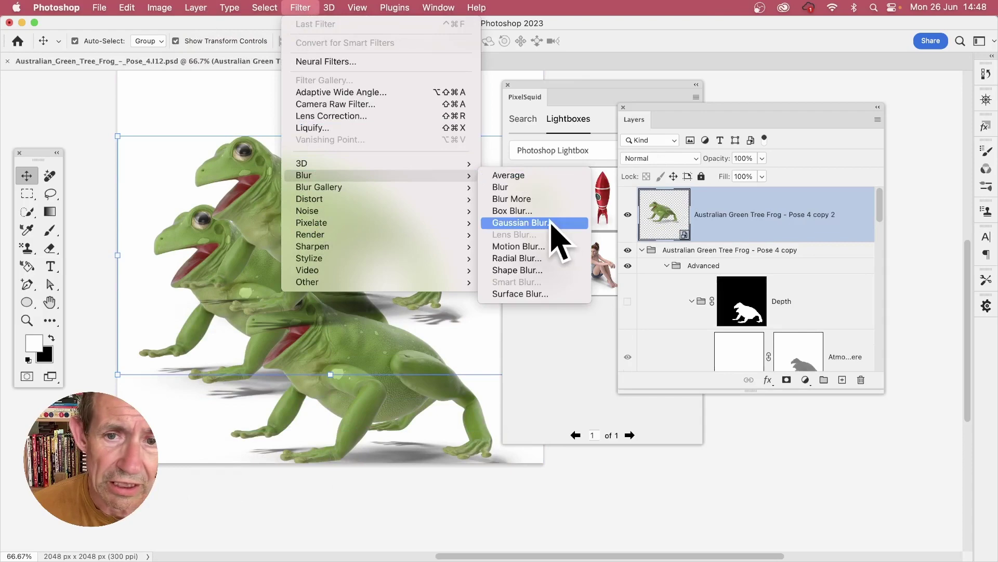
pyautogui.click(551, 223)
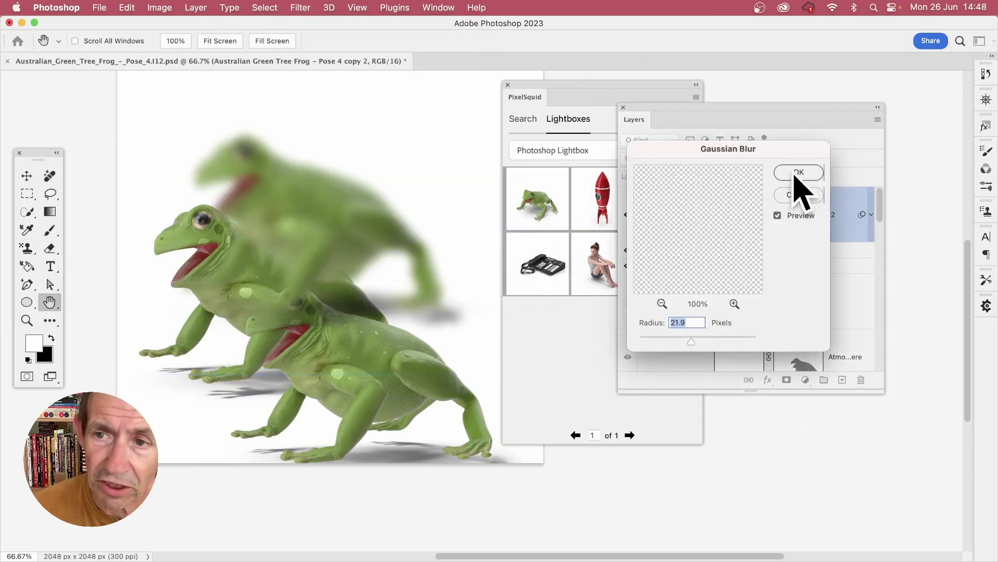
pyautogui.click(796, 172)
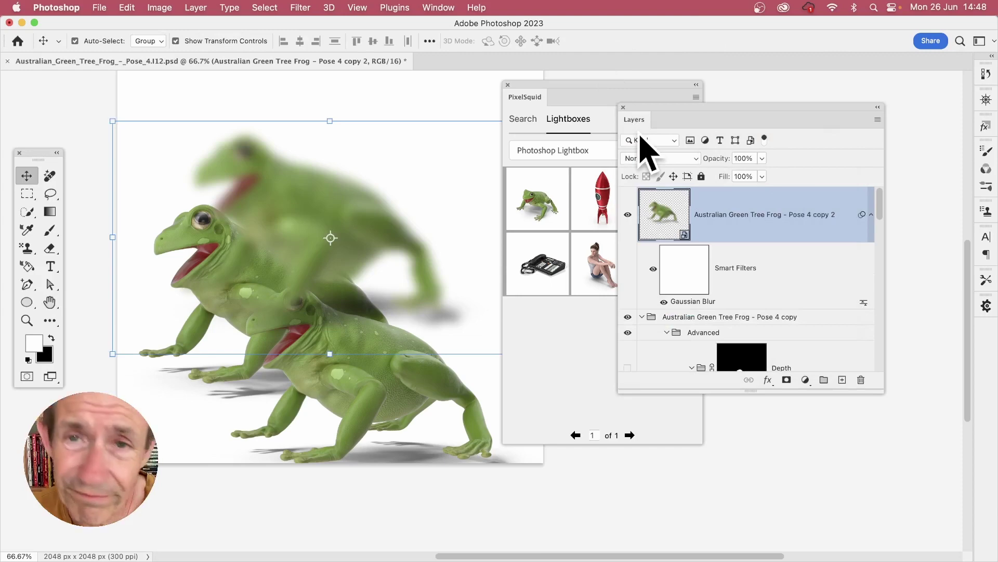